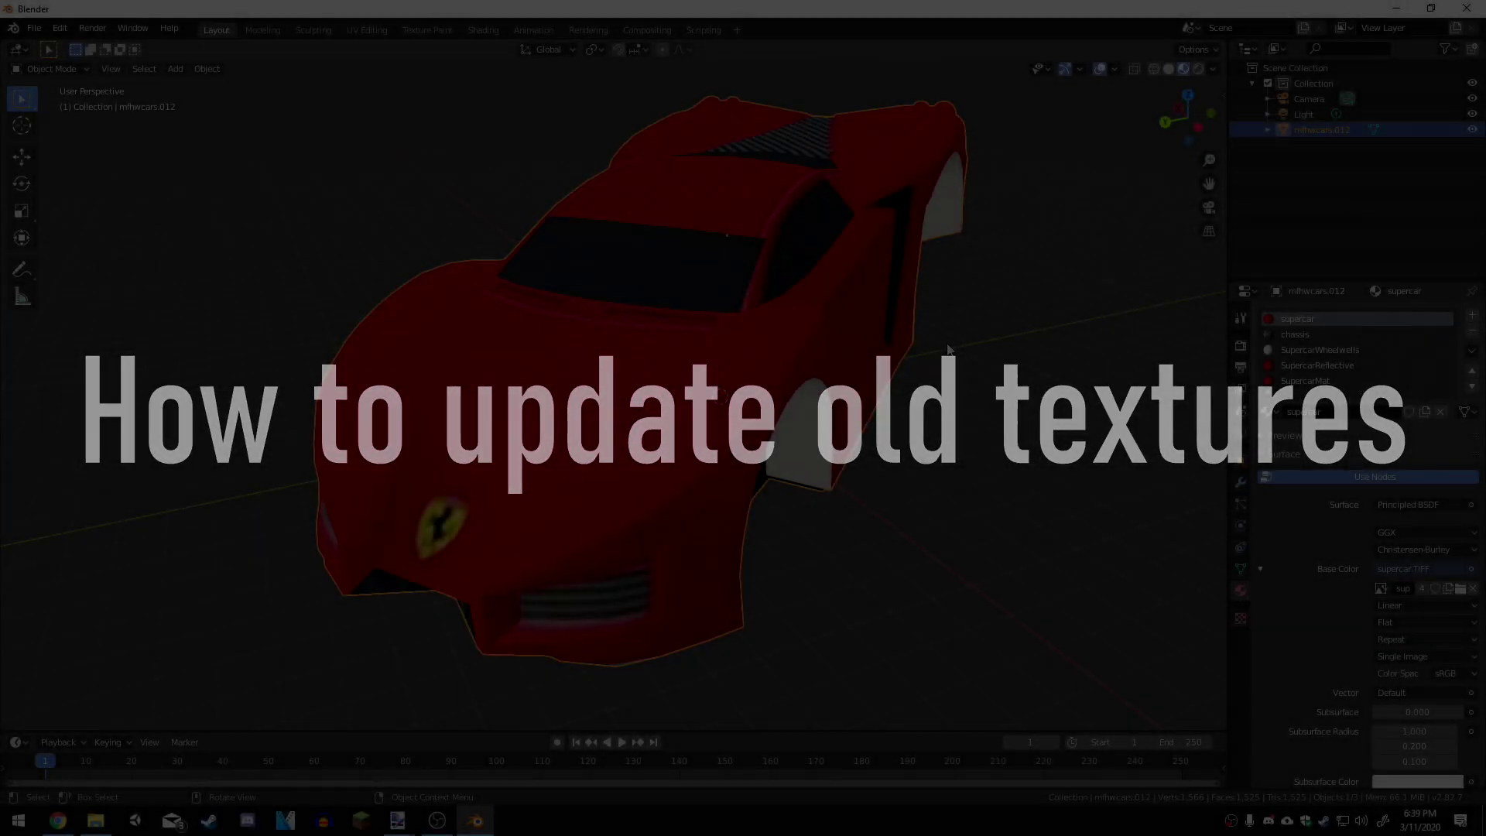
# Step: Orbit around the car, deselect it, and list the Base Color images, including ferrarinewtex.png and supercar.TIFF
pyautogui.moveTo(950, 338); pyautogui.dragTo(1131, 315)
pyautogui.hotkey('alt', 'a')
pyautogui.scroll(4, 728, 338)
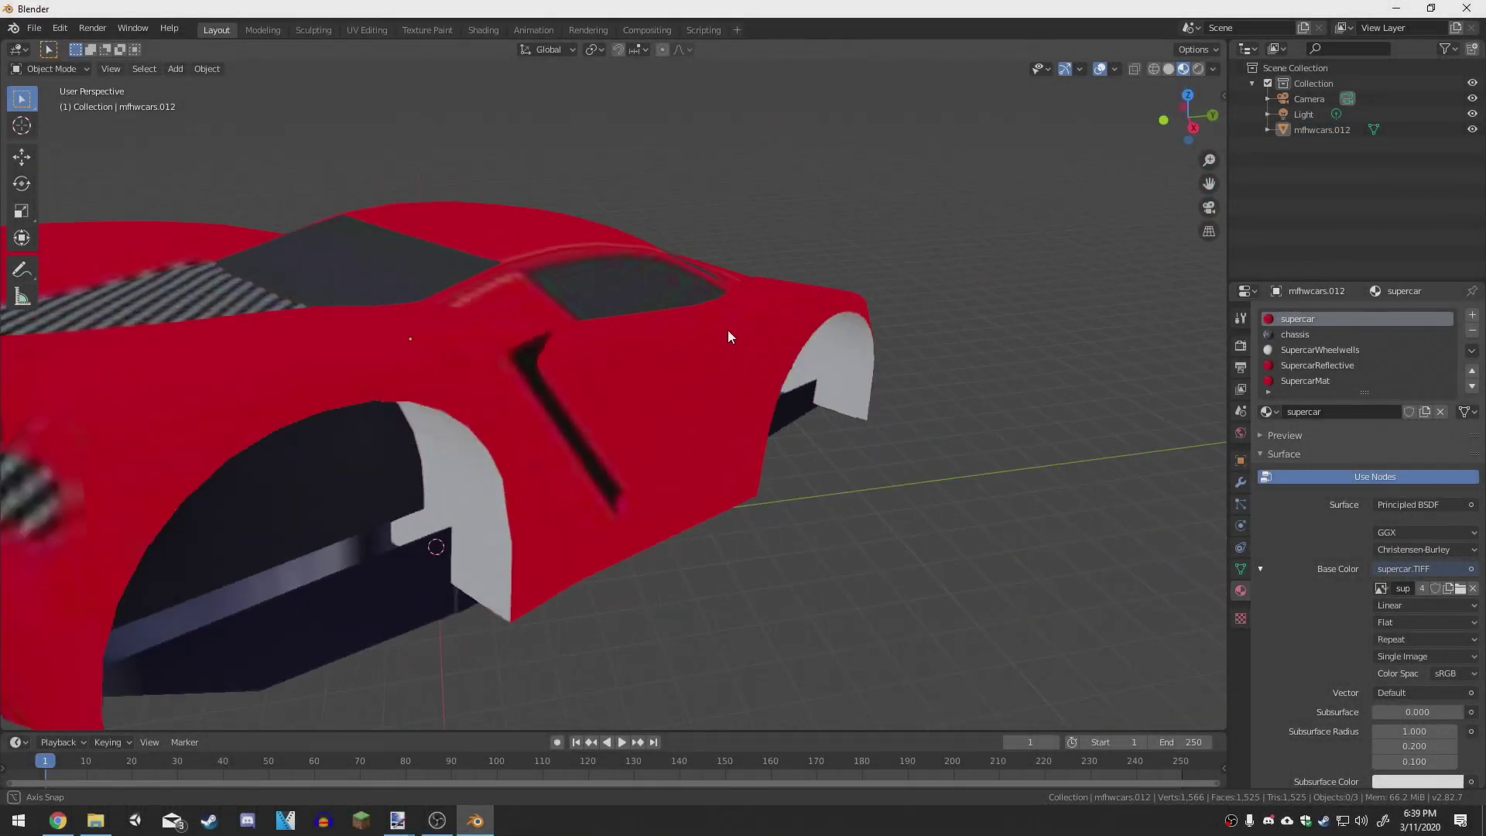
pyautogui.moveTo(727, 337); pyautogui.dragTo(779, 296)
pyautogui.scroll(-5, 740, 299)
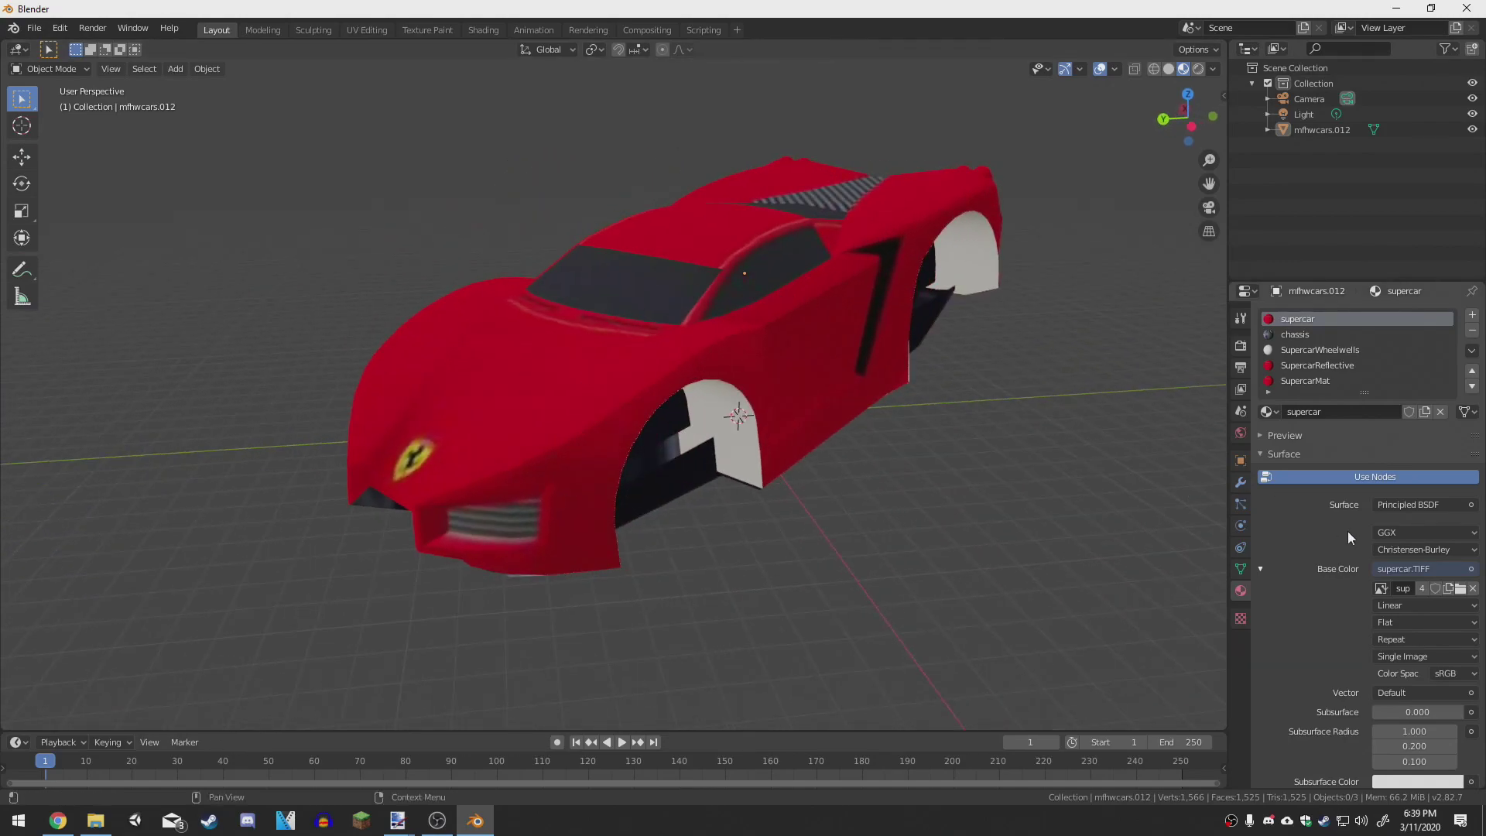
pyautogui.click(1381, 588)
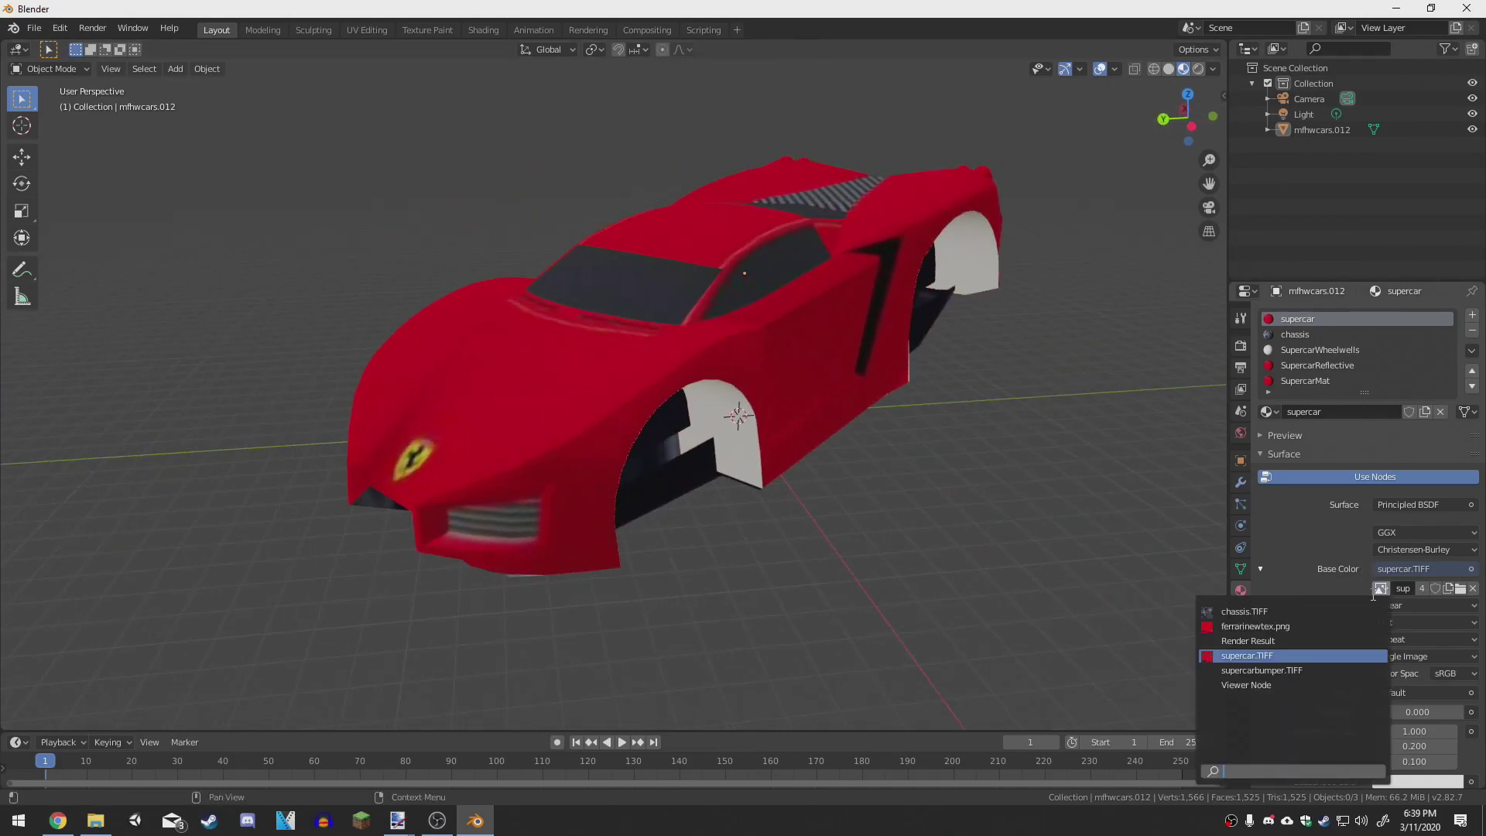
# Step: Swap the base colour image to ferrarinewtex.png and inspect the rear lettering and front badge in Edit and Object Mode
pyautogui.click(1340, 621)
pyautogui.moveTo(956, 497); pyautogui.dragTo(344, 478)
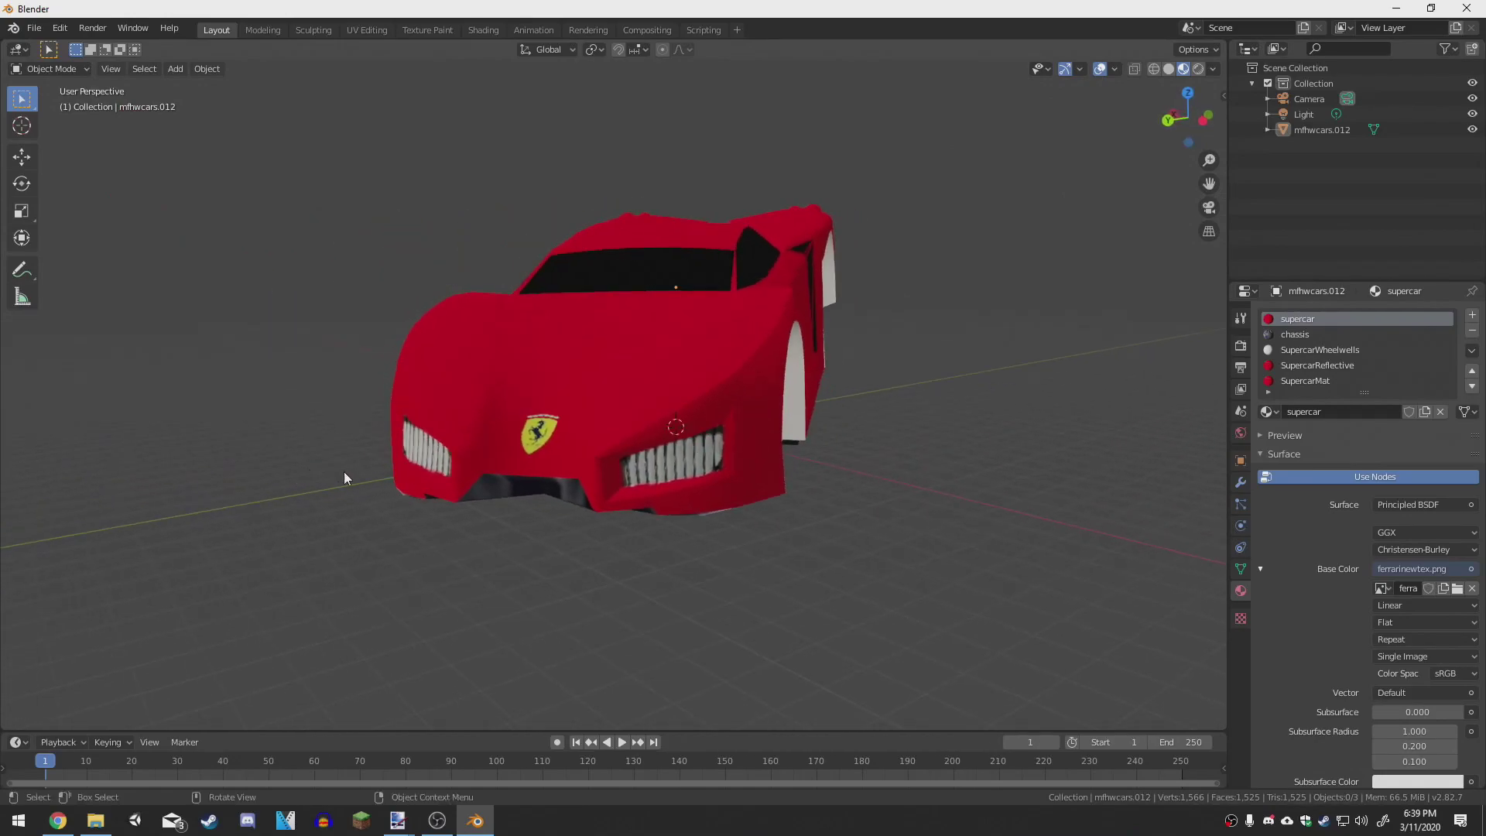
pyautogui.click(625, 349)
pyautogui.press('Tab')
pyautogui.moveTo(709, 332); pyautogui.dragTo(664, 399)
pyautogui.moveTo(810, 379); pyautogui.dragTo(965, 358)
pyautogui.press('Tab')
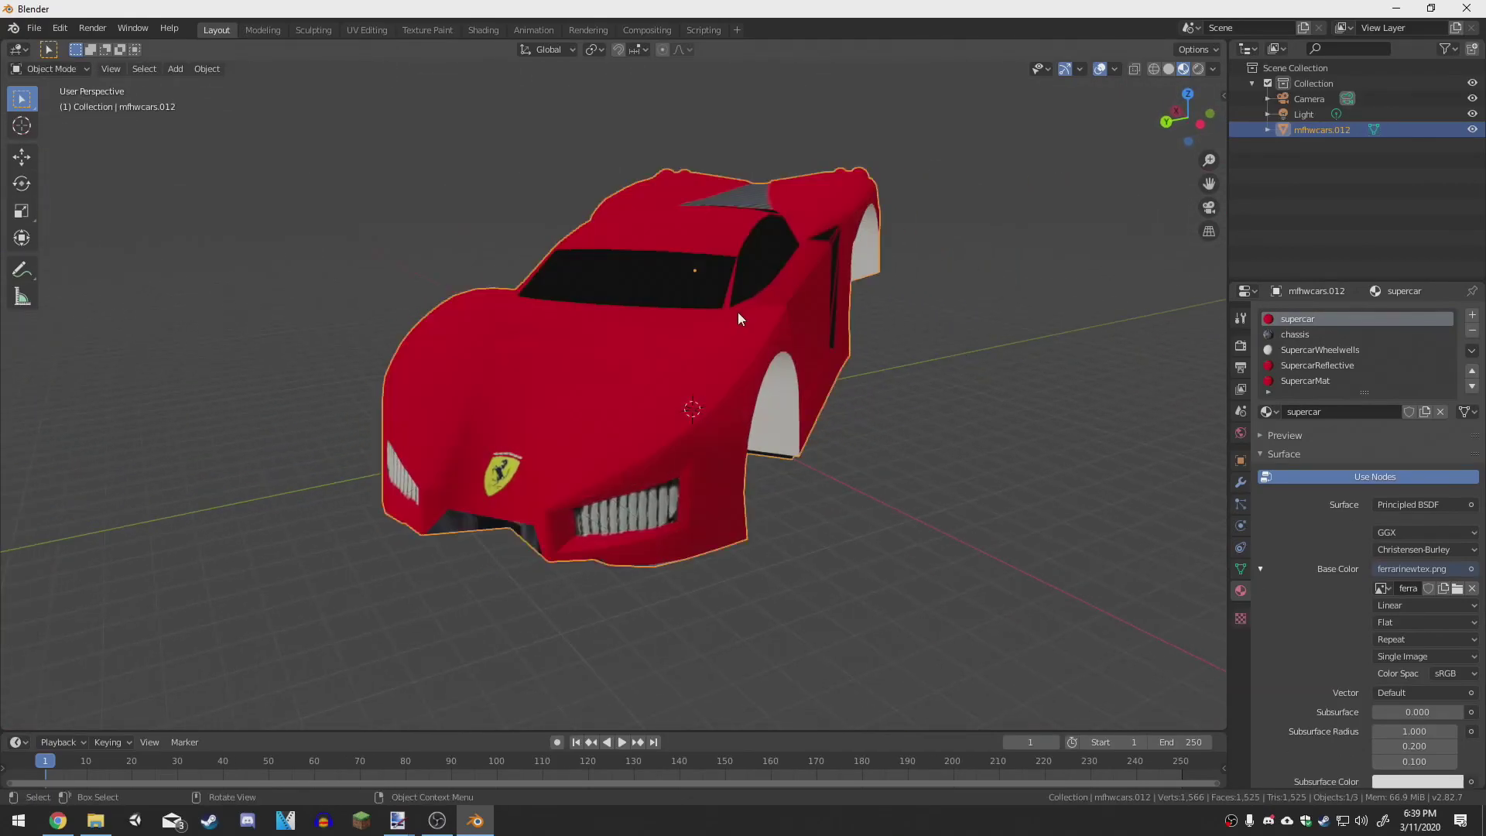
pyautogui.moveTo(476, 529); pyautogui.dragTo(630, 448)
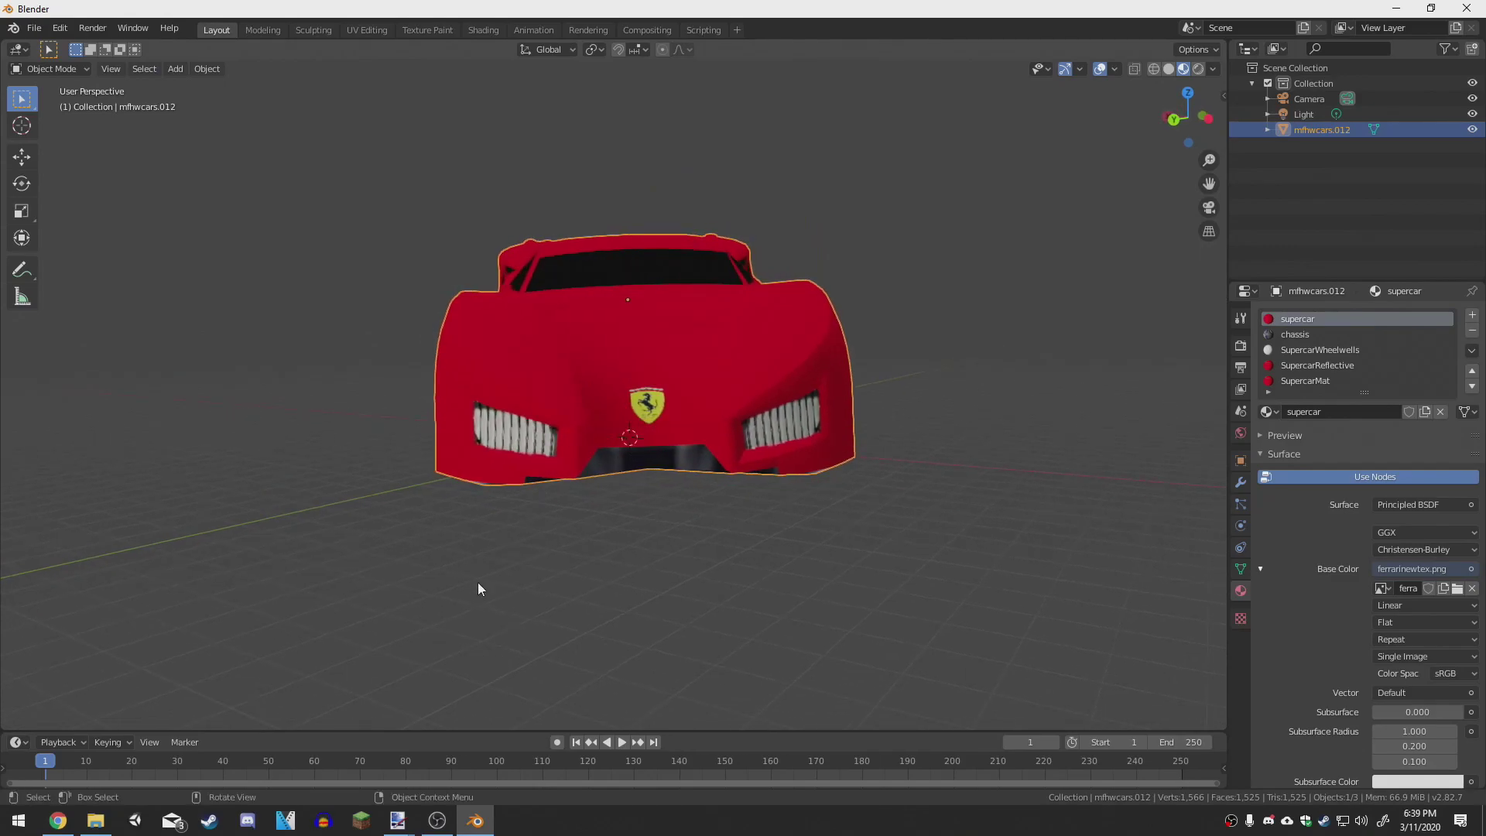
pyautogui.moveTo(398, 820)
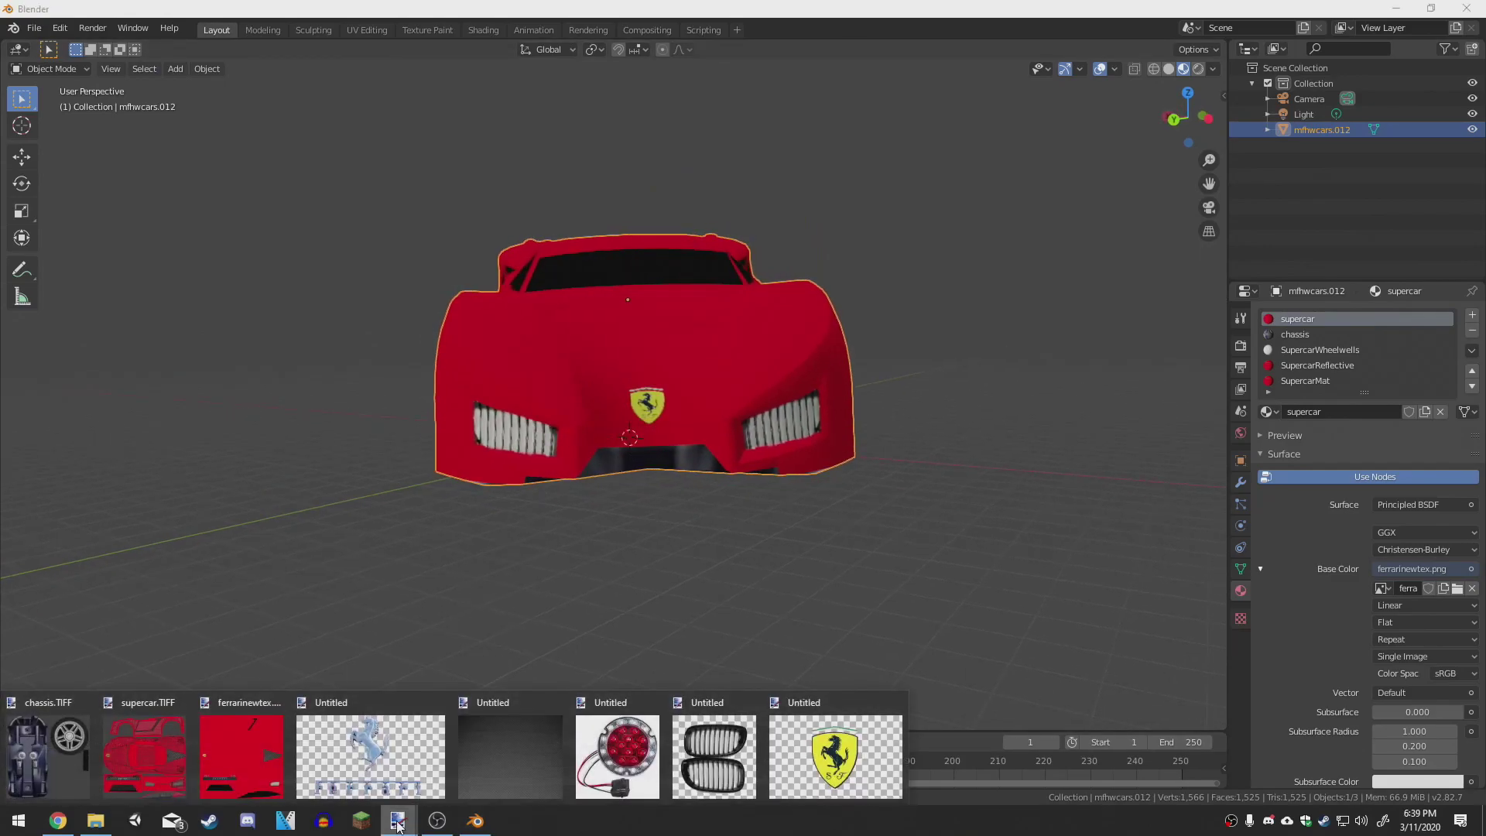
pyautogui.click(152, 730)
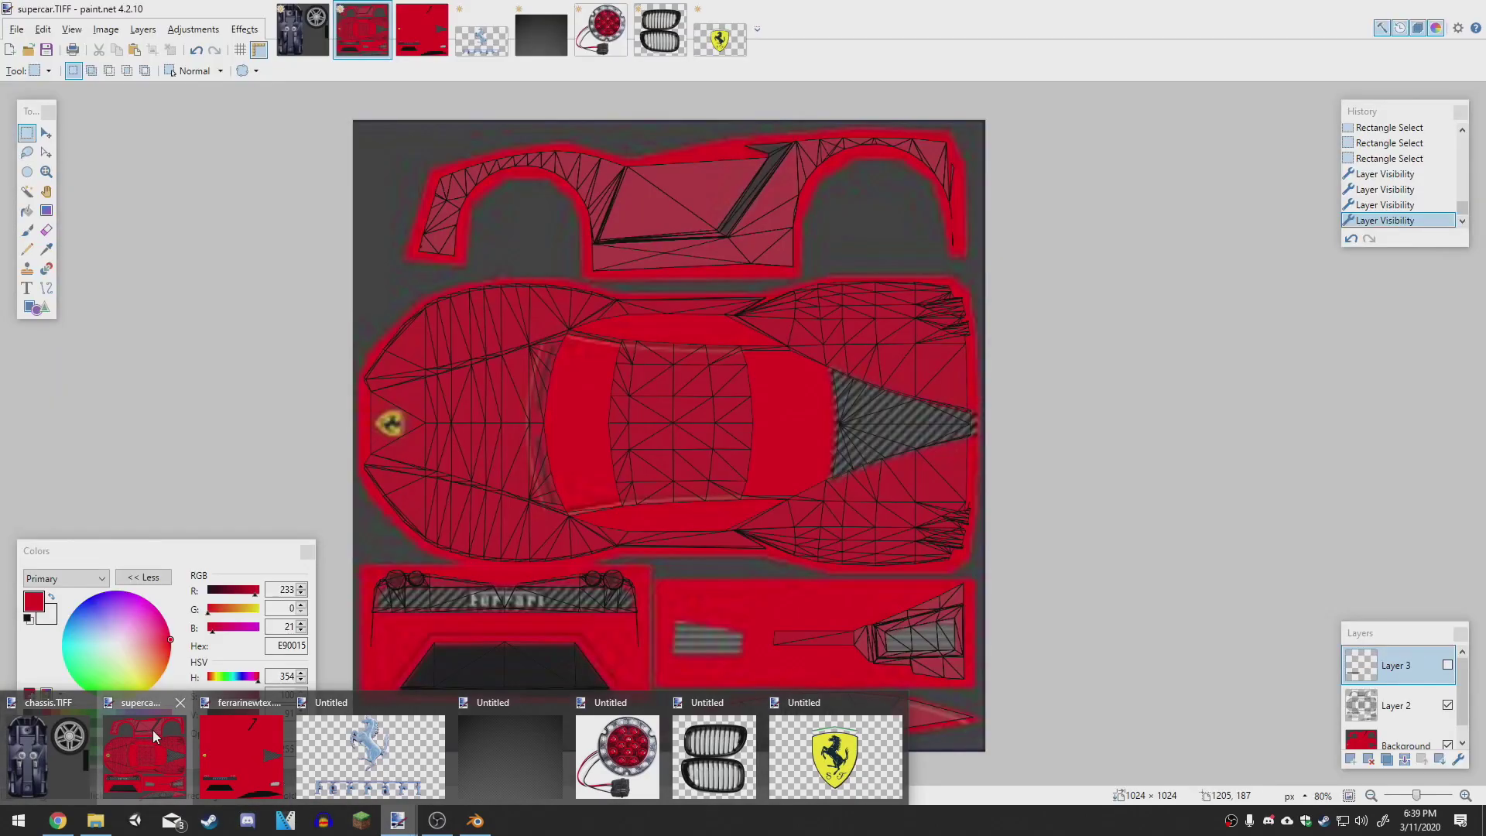
pyautogui.click(1447, 705)
pyautogui.click(1404, 741)
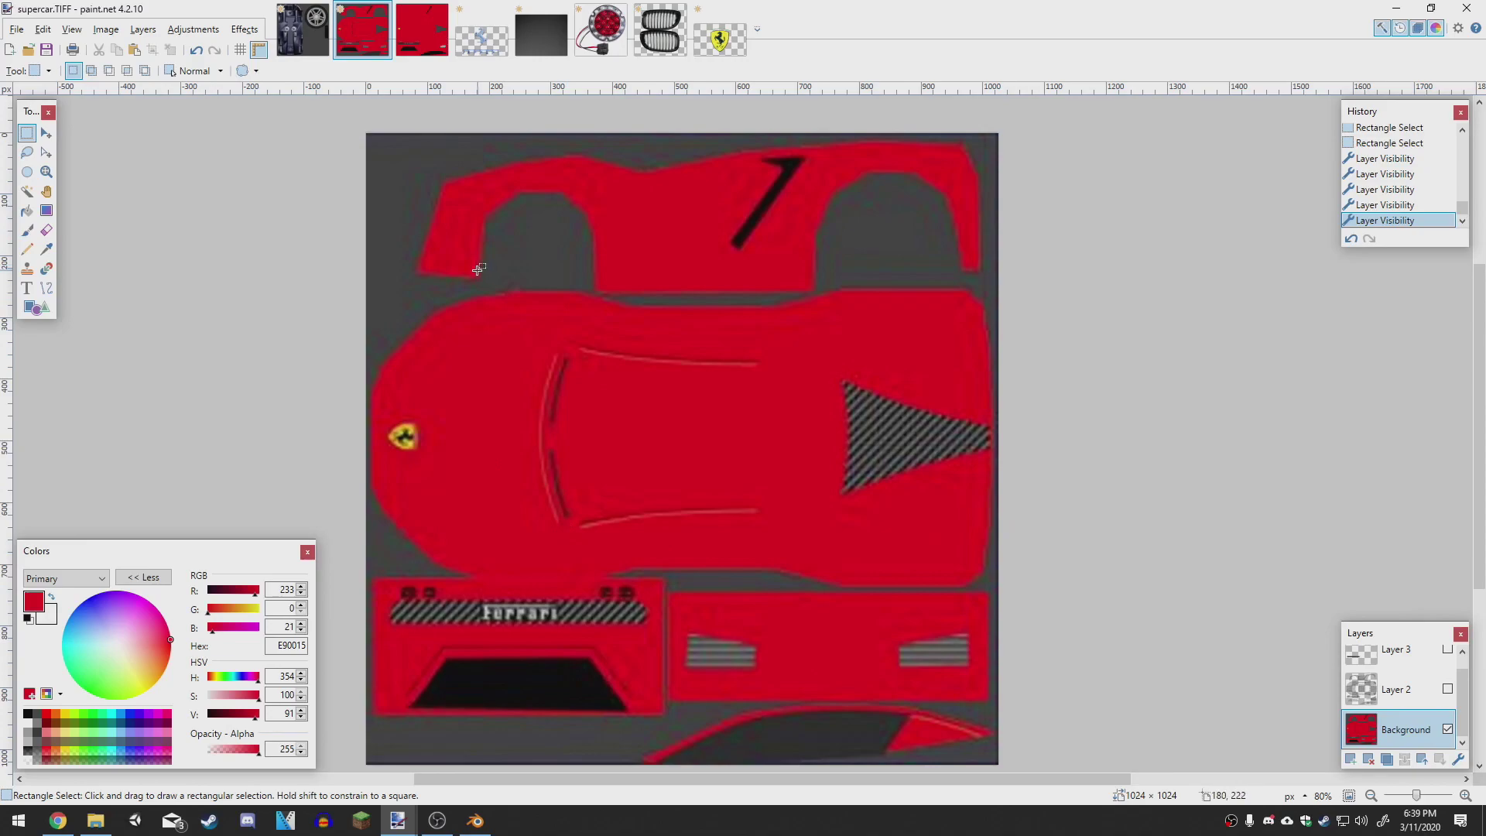
pyautogui.click(1447, 689)
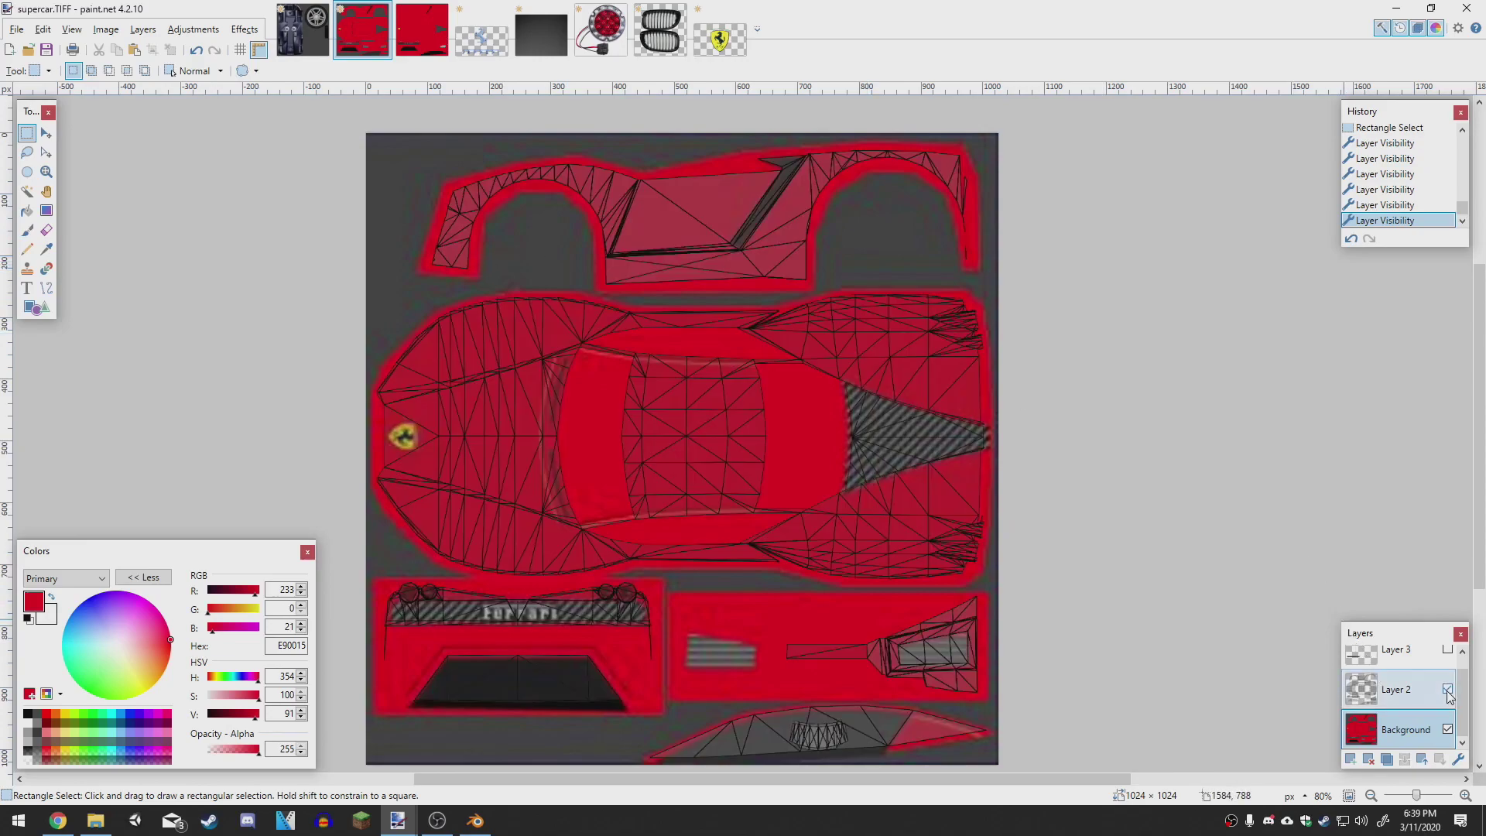
pyautogui.click(475, 820)
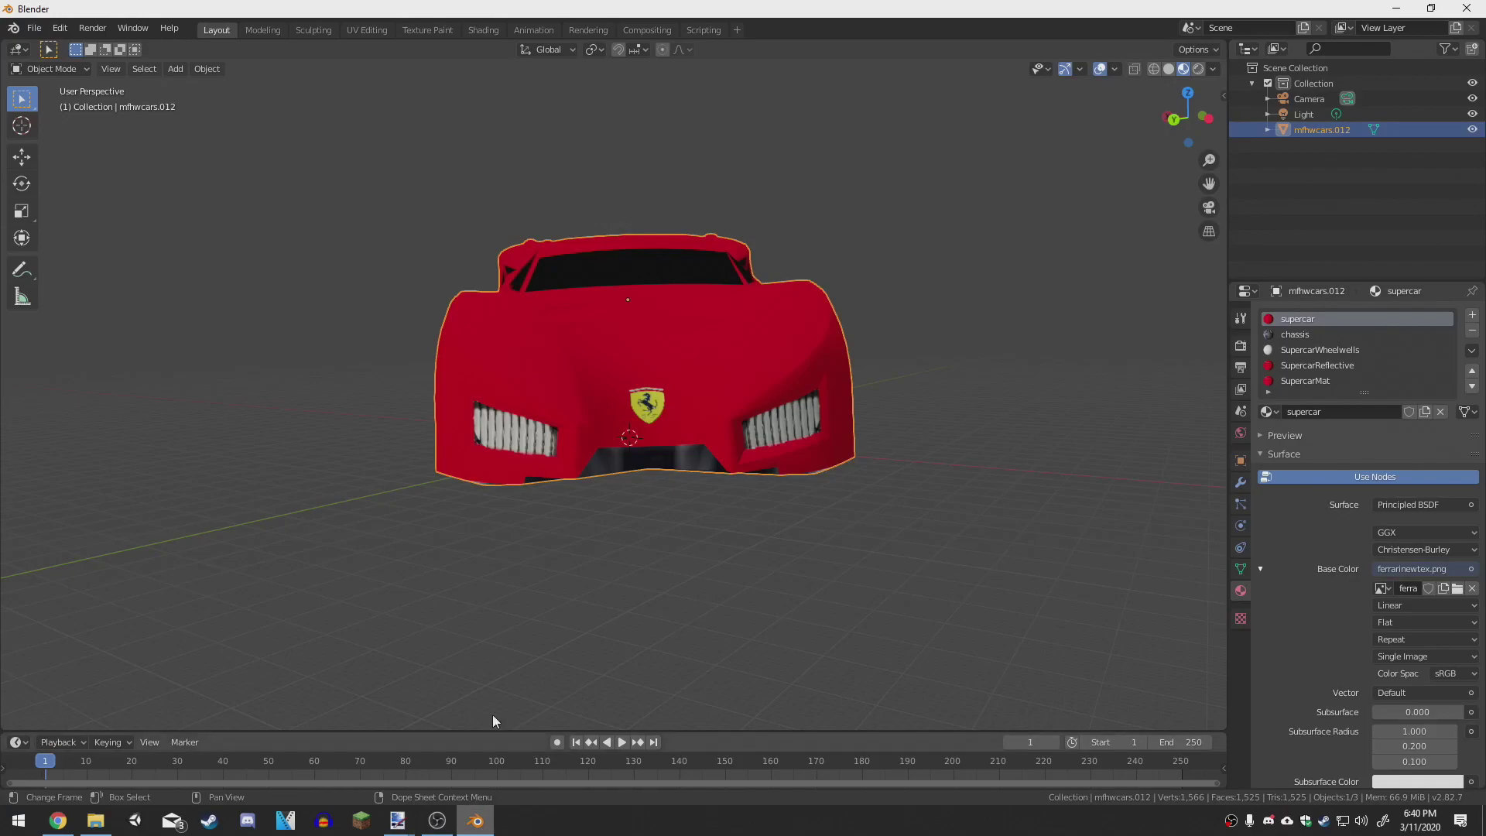
# Step: In the UV Editing workspace, select the supercar material faces to show their UV layout
pyautogui.click(368, 28)
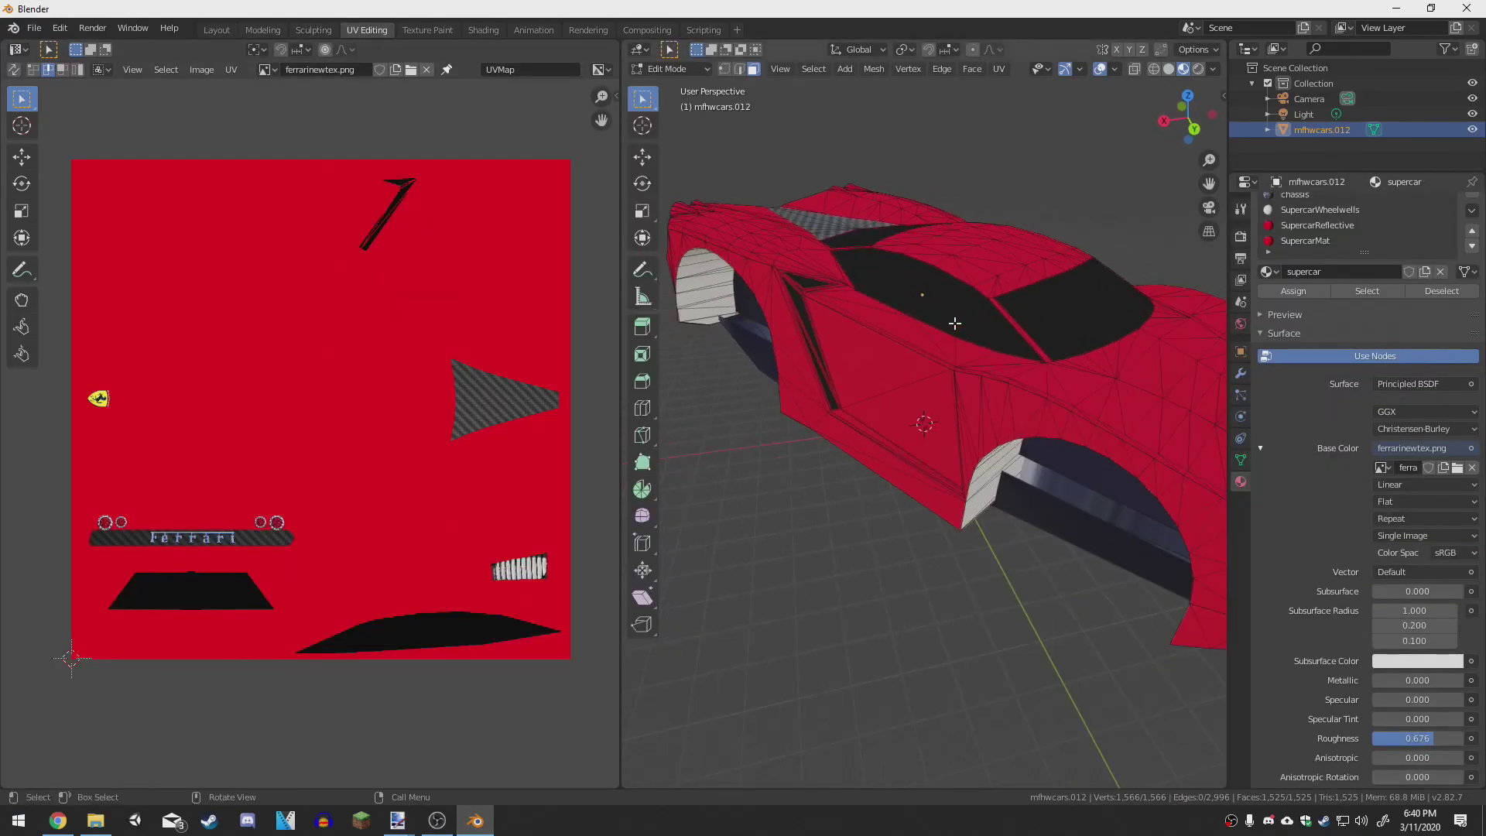
pyautogui.press('a')
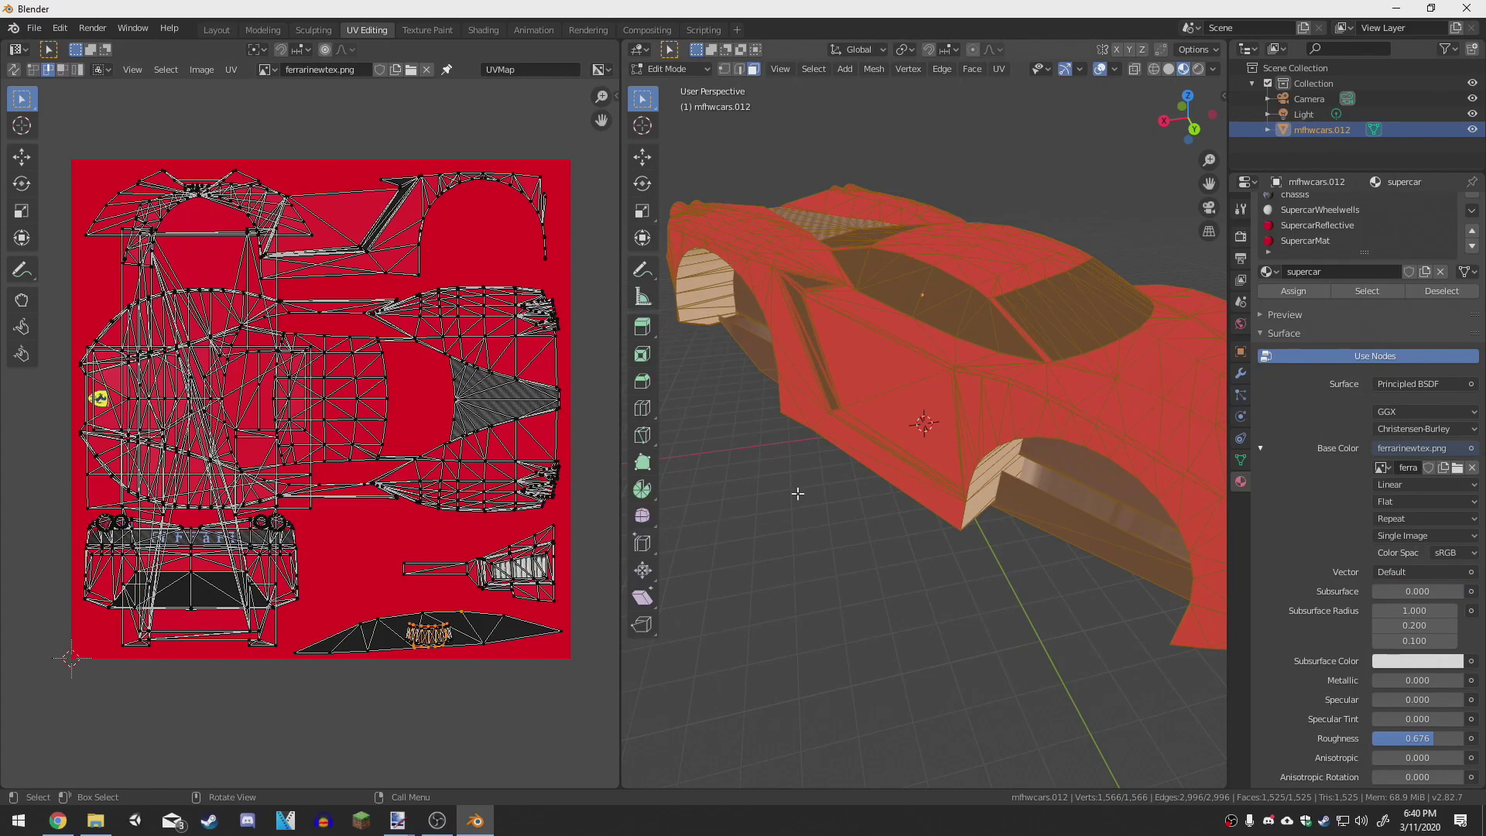
pyautogui.hotkey('alt', 'a')
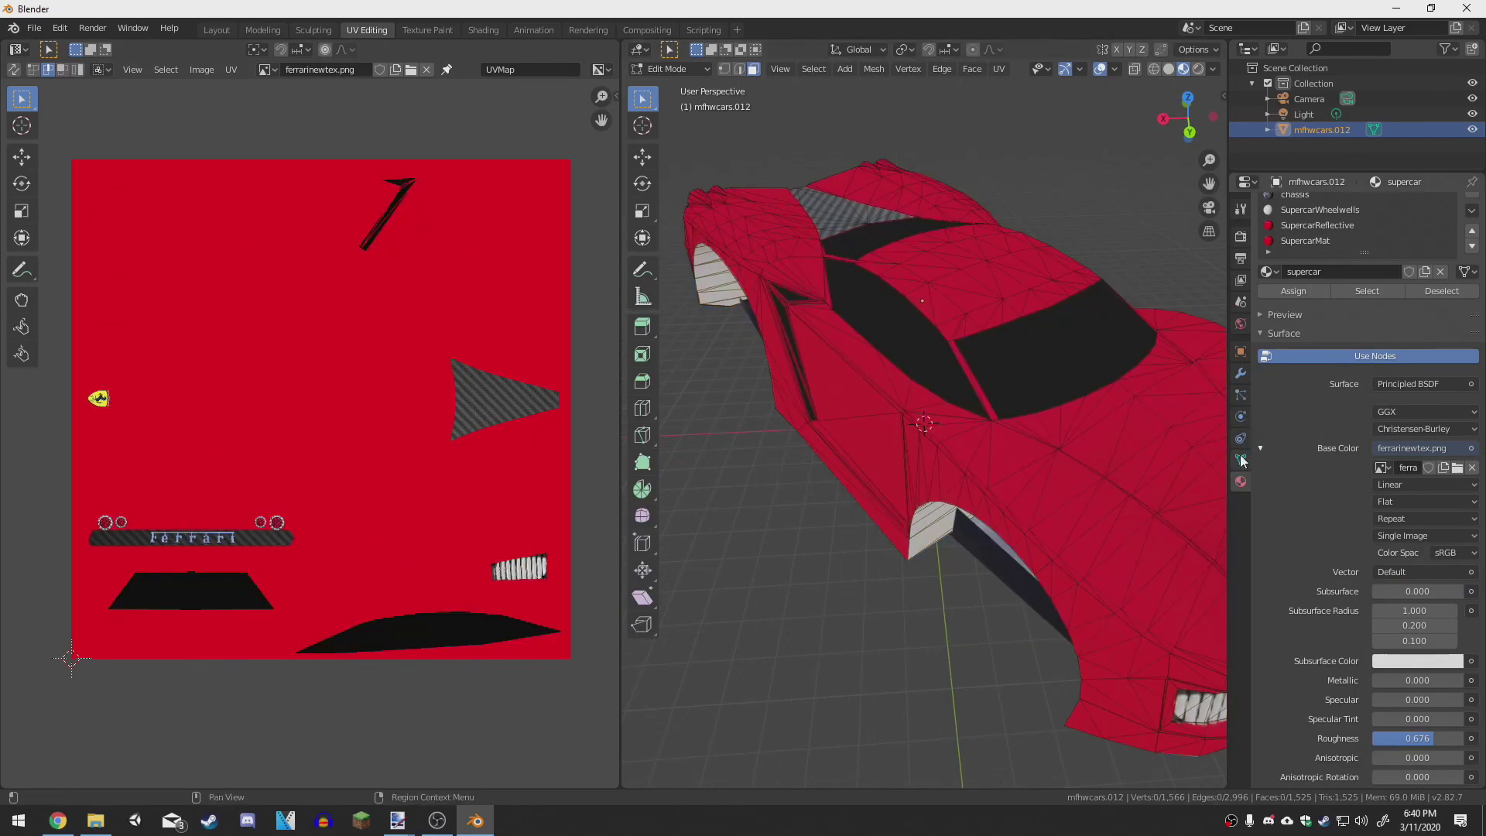
pyautogui.scroll(2, 1320, 262)
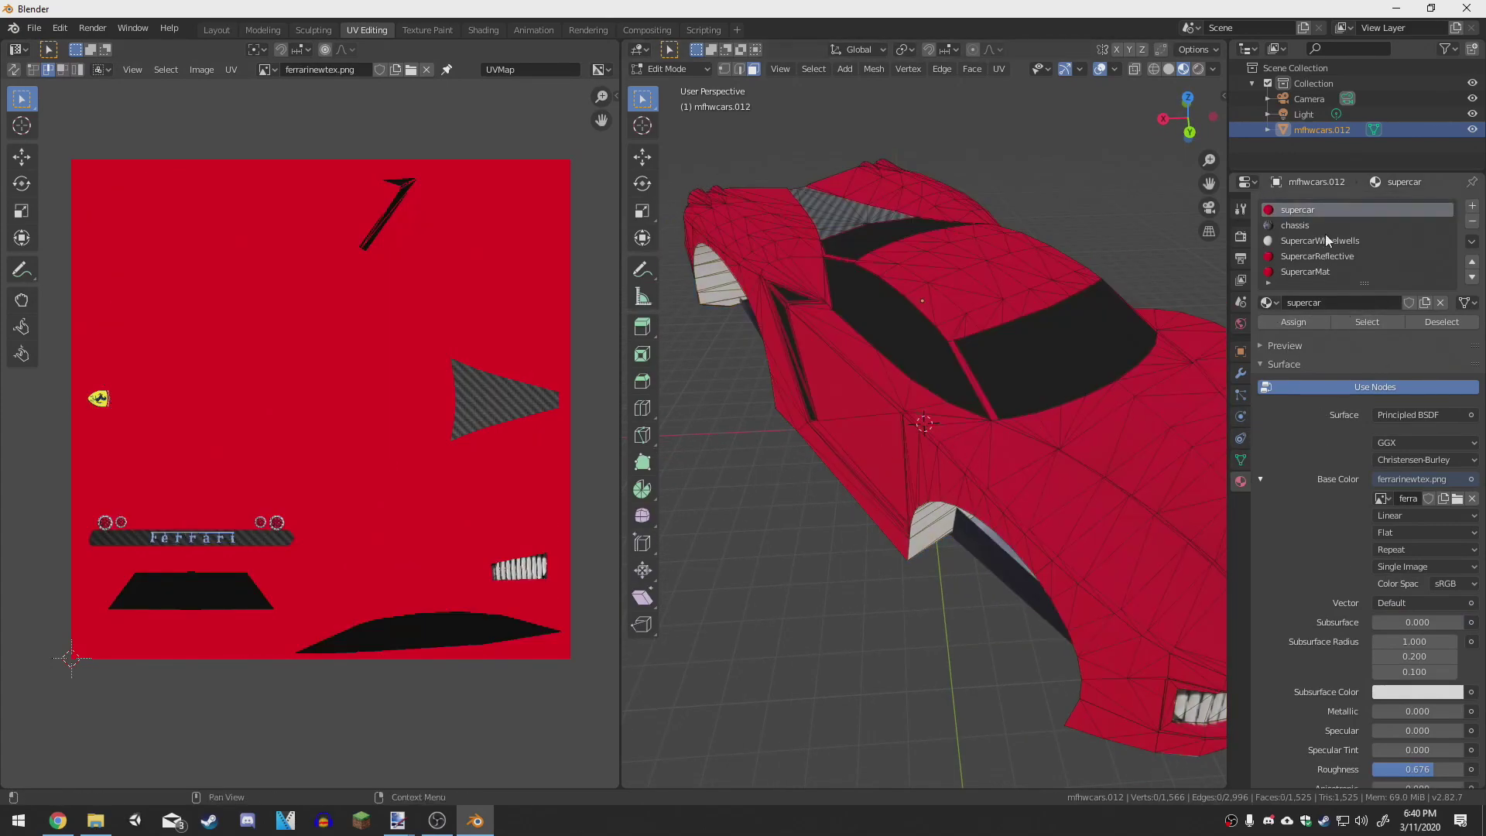
pyautogui.click(1367, 320)
pyautogui.moveTo(820, 310); pyautogui.dragTo(820, 309)
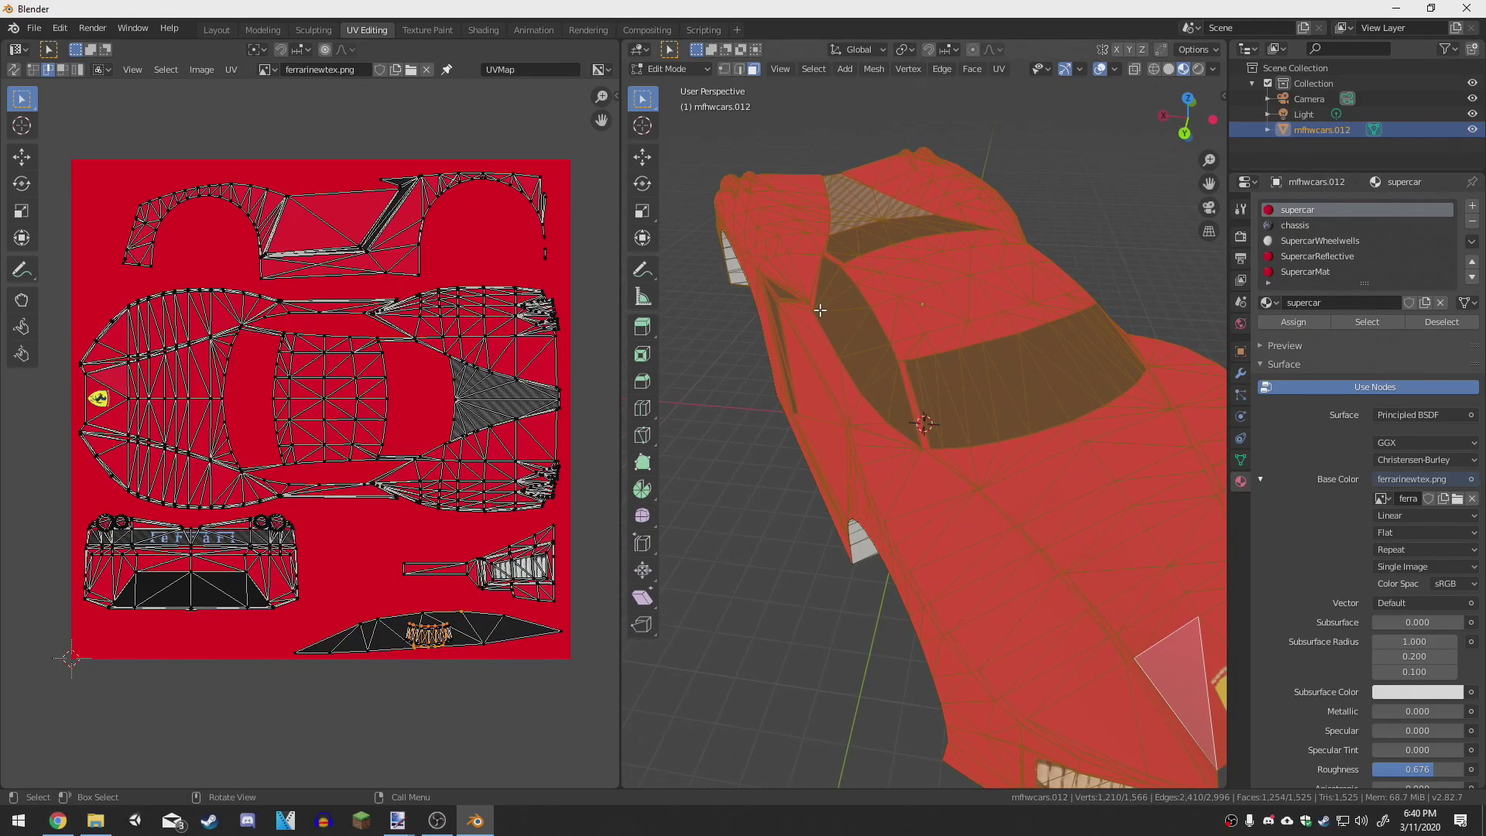
pyautogui.moveTo(819, 309); pyautogui.dragTo(913, 321)
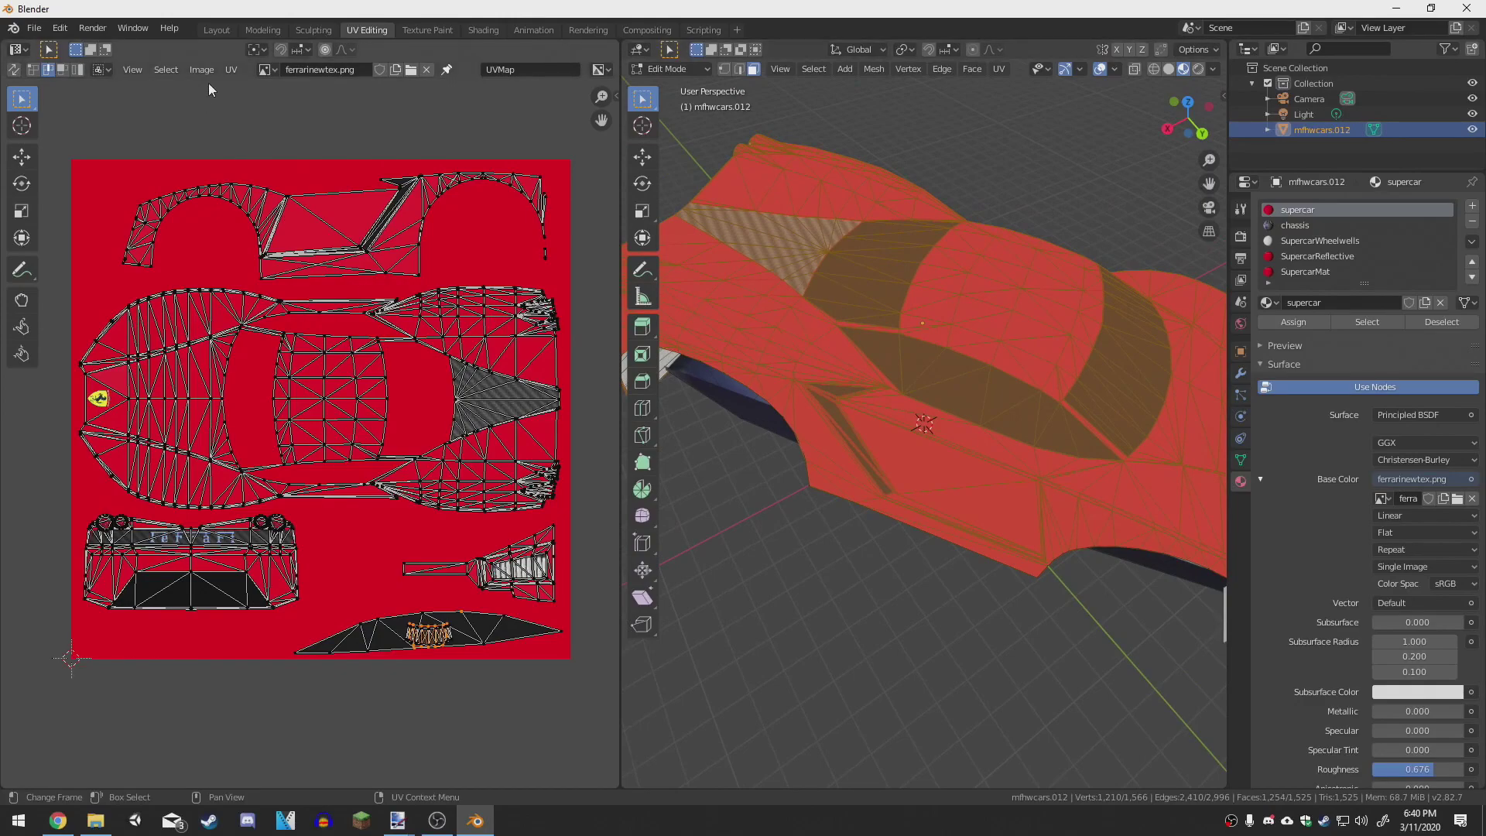
# Step: Start and cancel UV > Export UV Layout, then hide the wireframe layer in paint.net
pyautogui.click(230, 70)
pyautogui.click(297, 416)
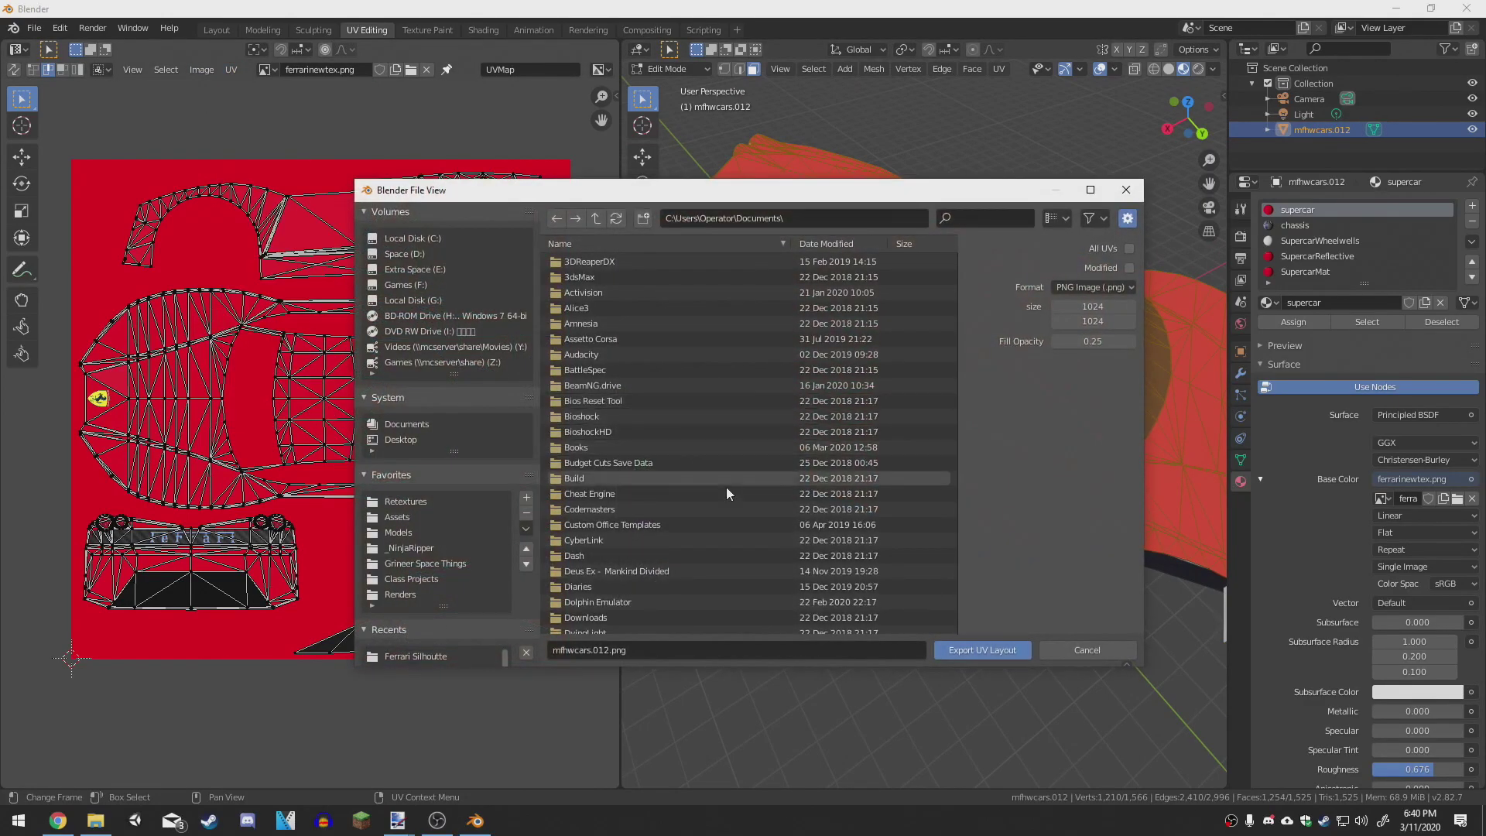
pyautogui.click(1086, 644)
pyautogui.hotkey('alt', 'Tab')
pyautogui.click(1446, 690)
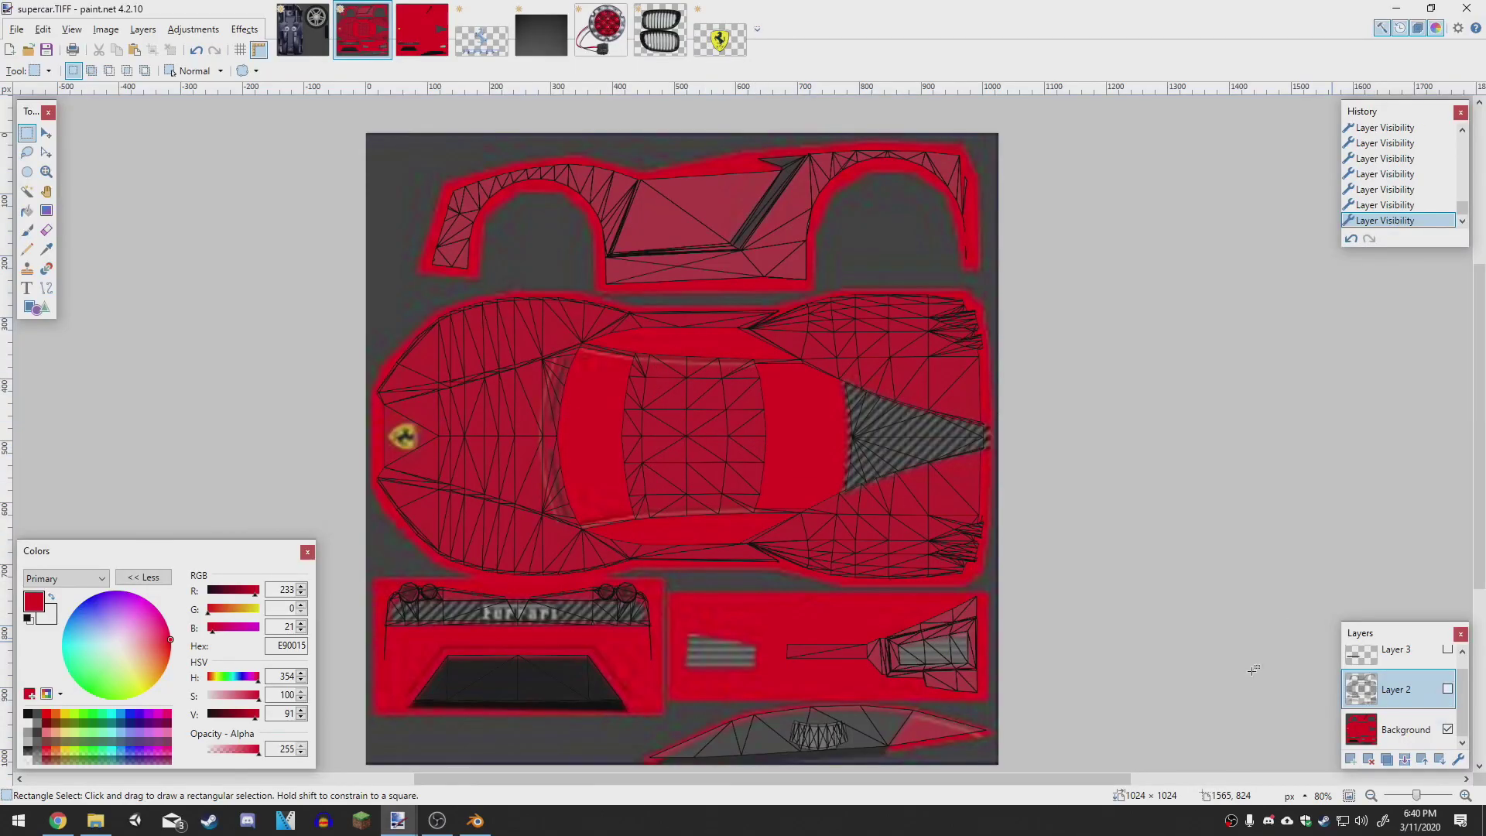
# Step: Test the order and visibility of the Background and wireframe layers, then bring up ferrarinewtex.png
pyautogui.click(1381, 732)
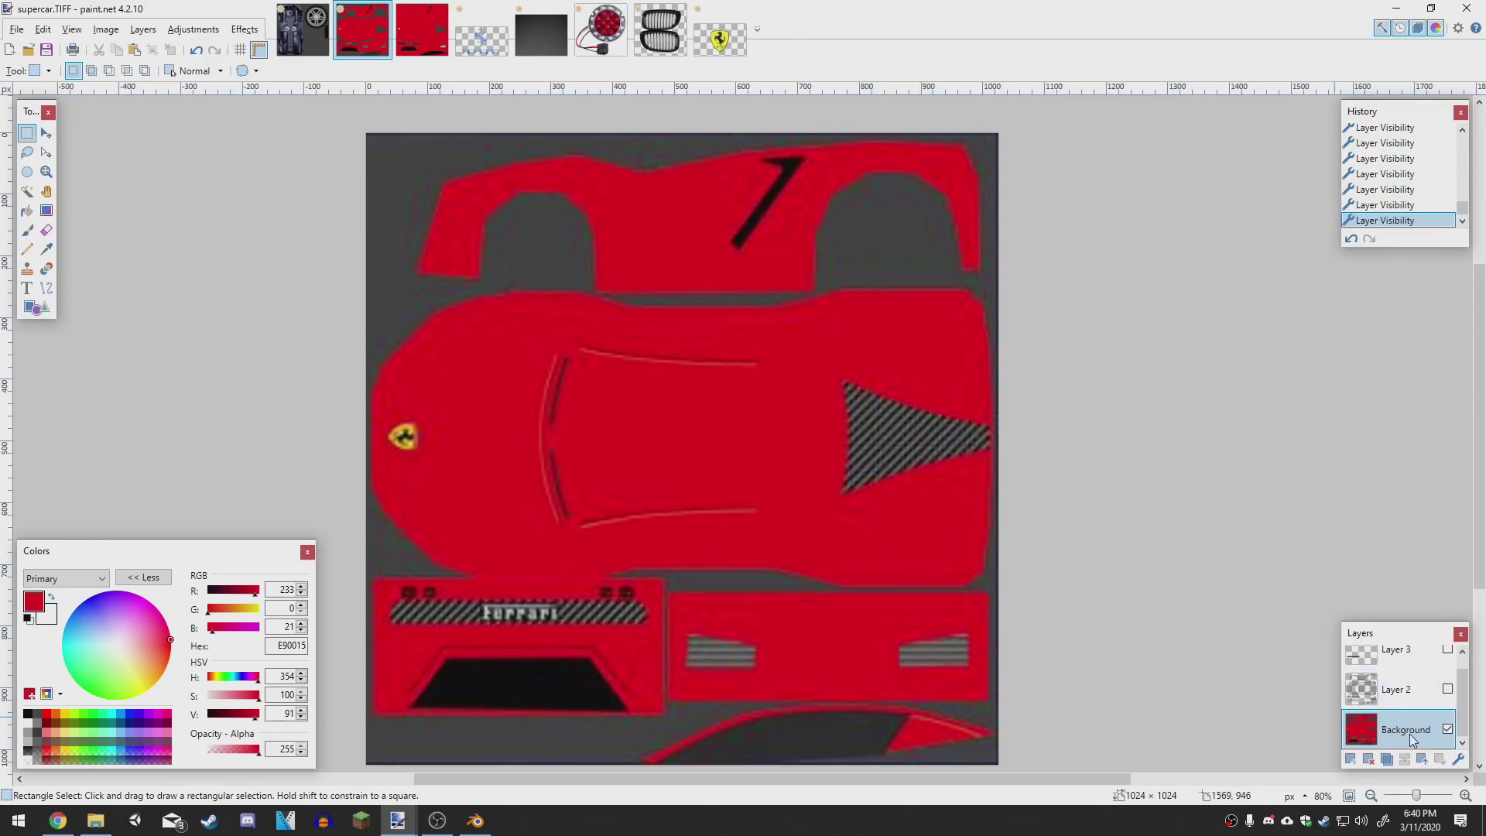
pyautogui.moveTo(1428, 737)
pyautogui.mouseDown()
pyautogui.moveTo(1424, 672)
pyautogui.moveTo(1424, 731)
pyautogui.mouseUp()
pyautogui.click(1447, 689)
pyautogui.click(1426, 694)
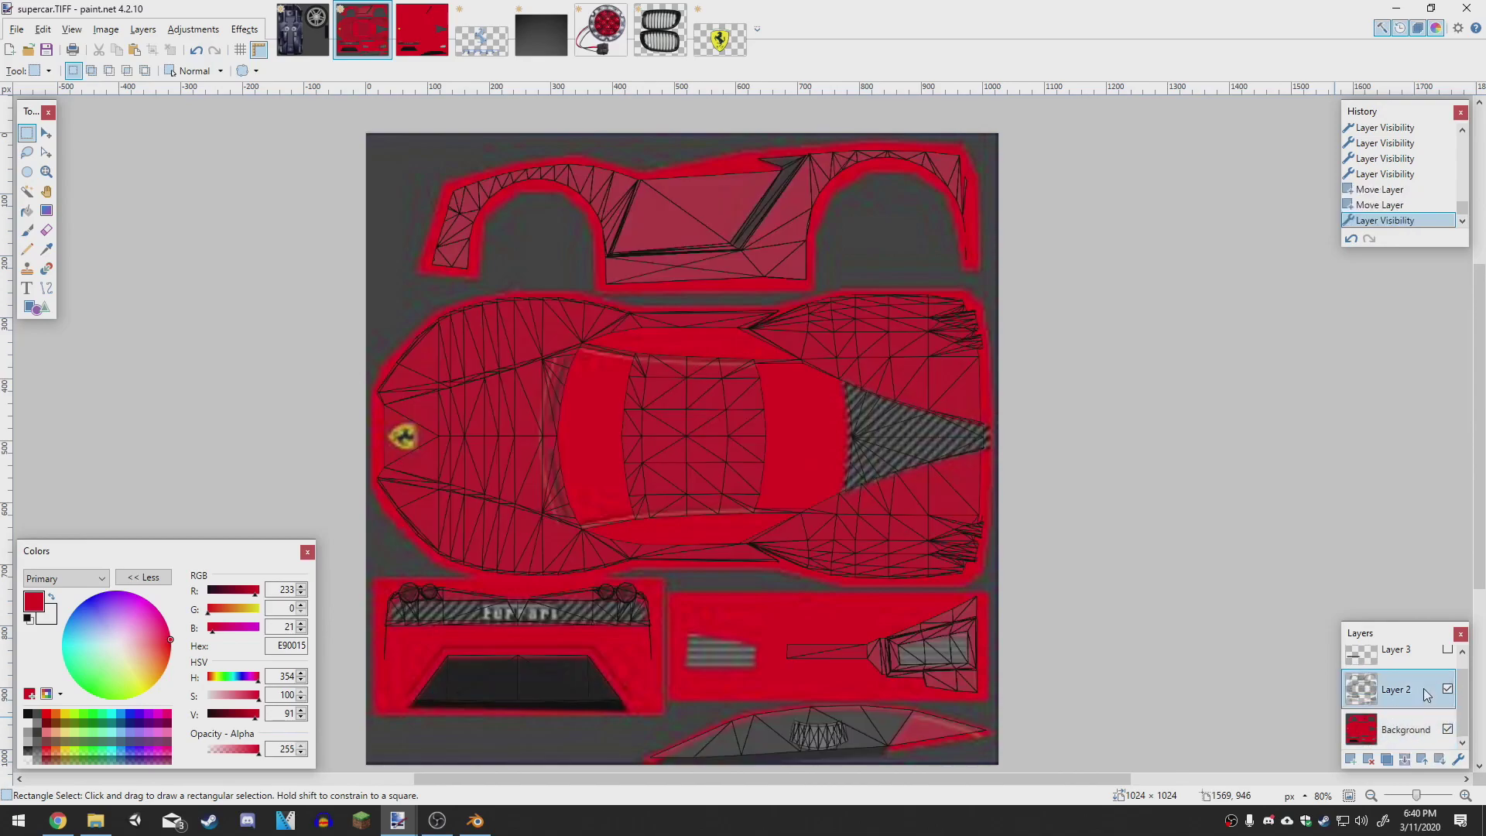
pyautogui.moveTo(1427, 689)
pyautogui.mouseDown()
pyautogui.moveTo(1424, 731)
pyautogui.moveTo(1415, 679)
pyautogui.mouseUp()
pyautogui.click(1393, 654)
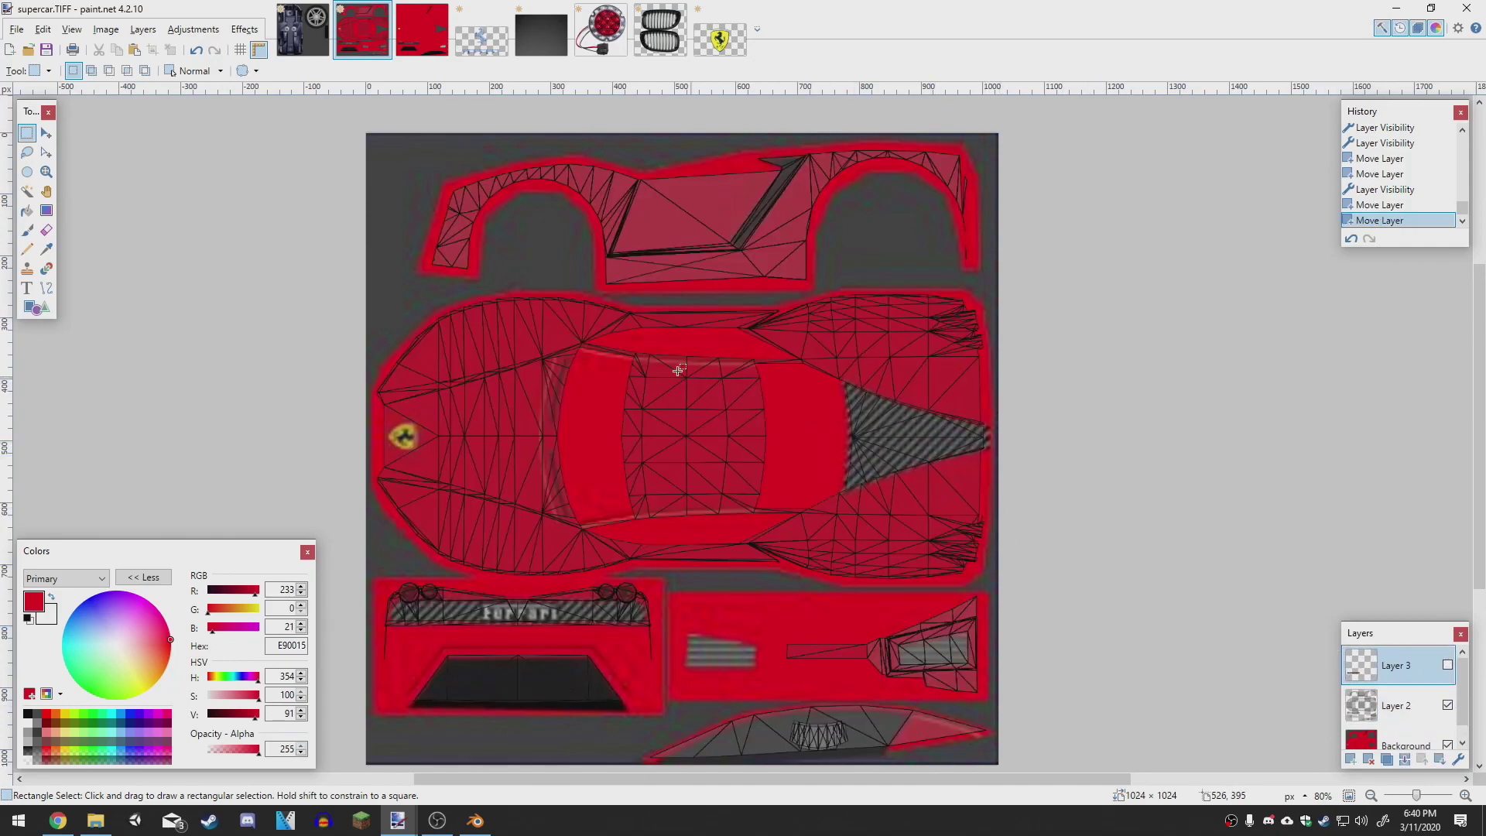
pyautogui.click(1358, 704)
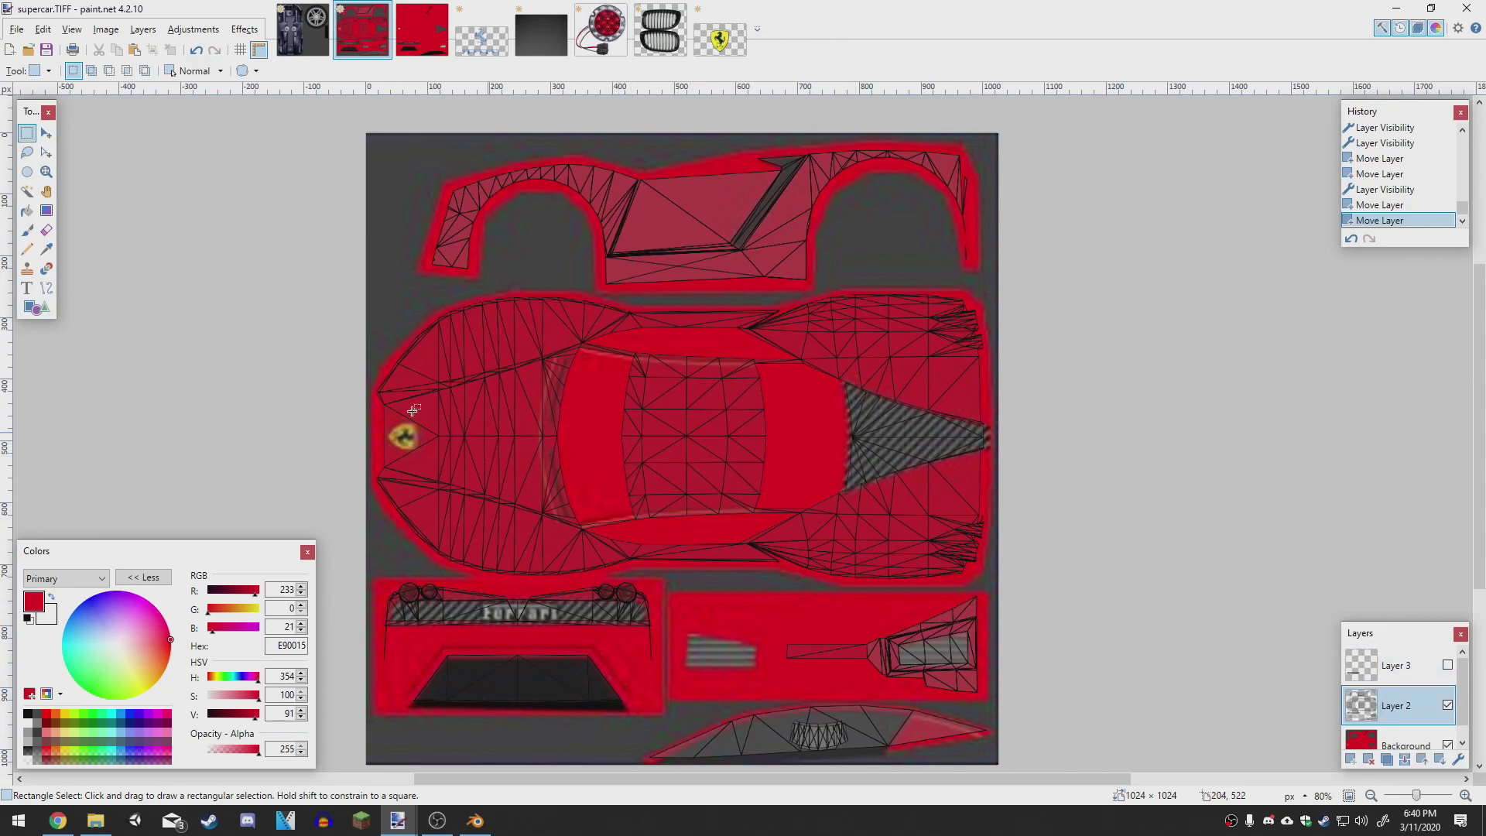
pyautogui.click(422, 31)
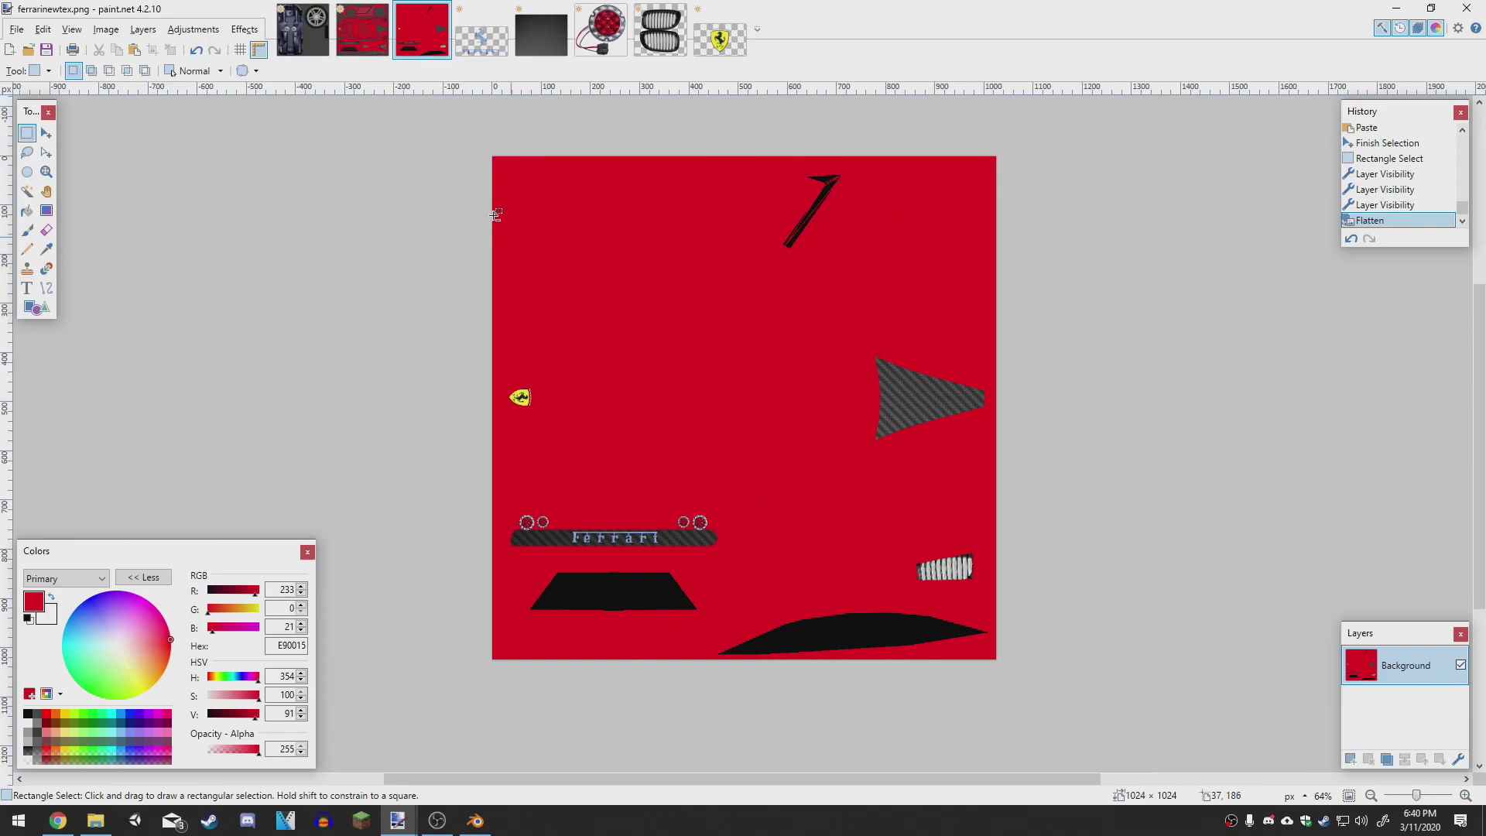
# Step: Undo the Flatten on ferrarinewtex.png to restore its Background, Decals, Layer 5, Black and Red layers
pyautogui.click(361, 30)
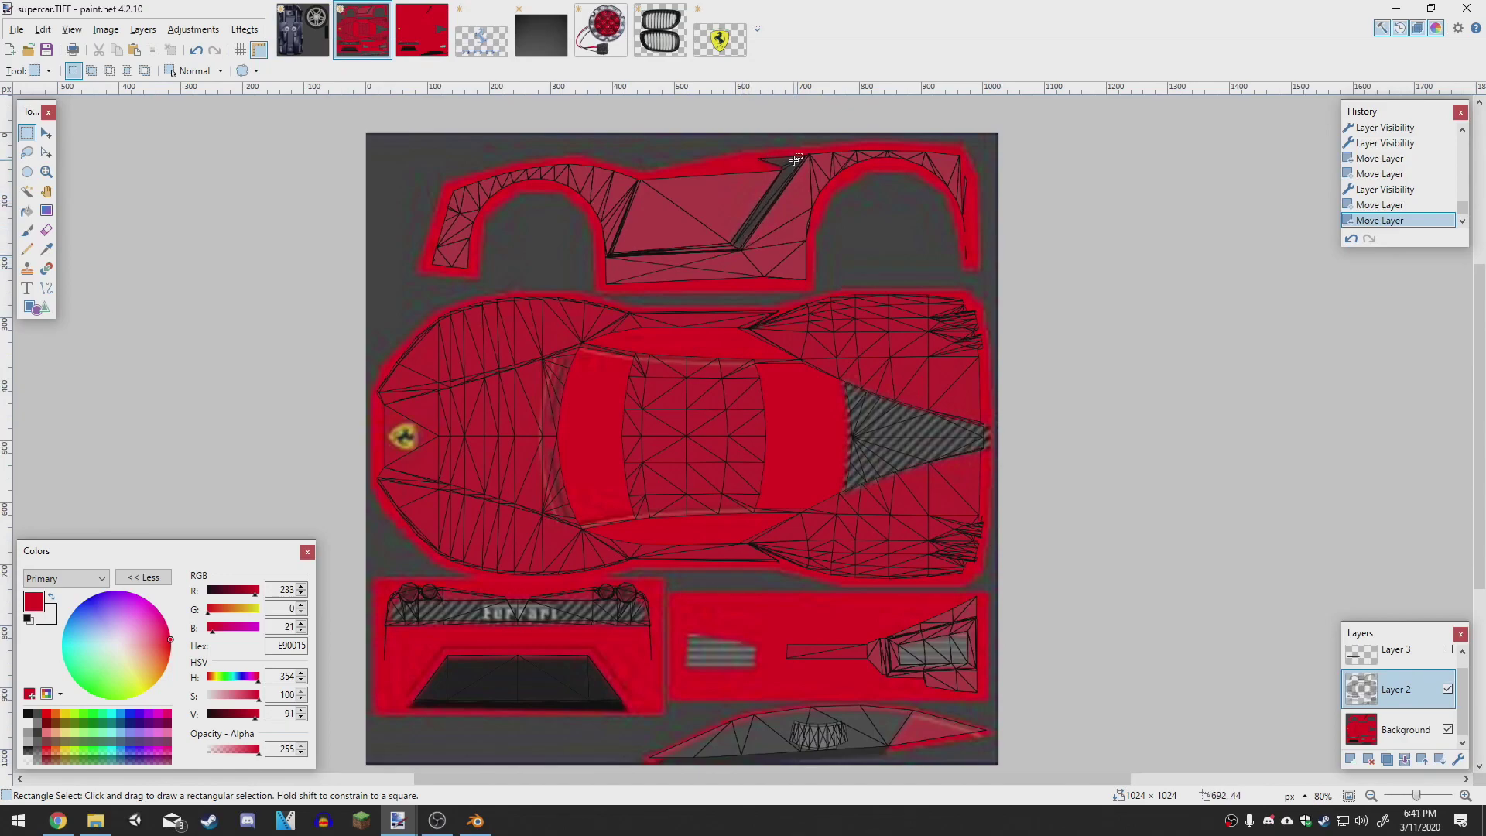
pyautogui.click(422, 30)
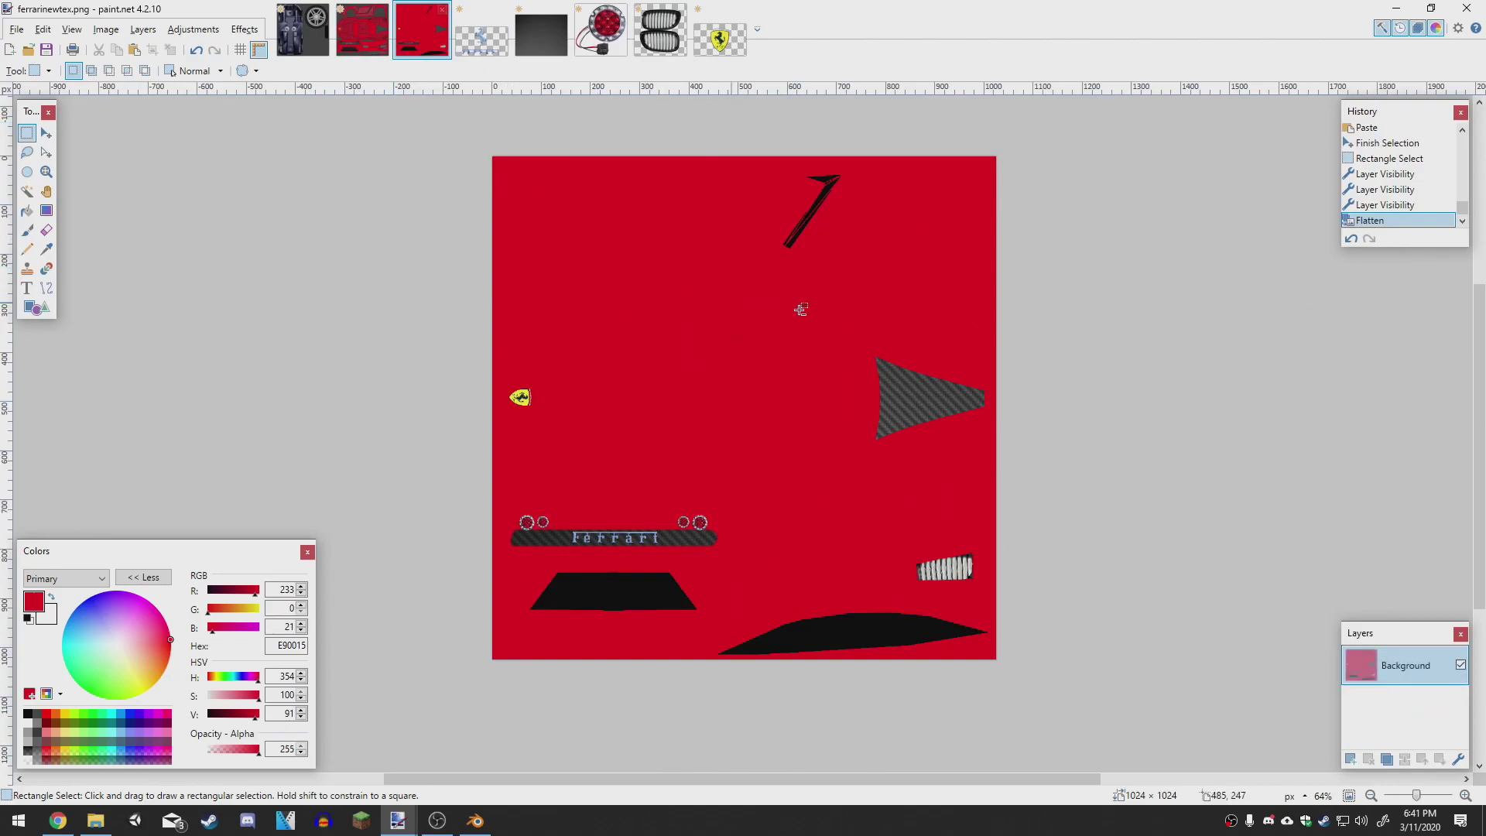
pyautogui.hotkey('ctrl', 'z')
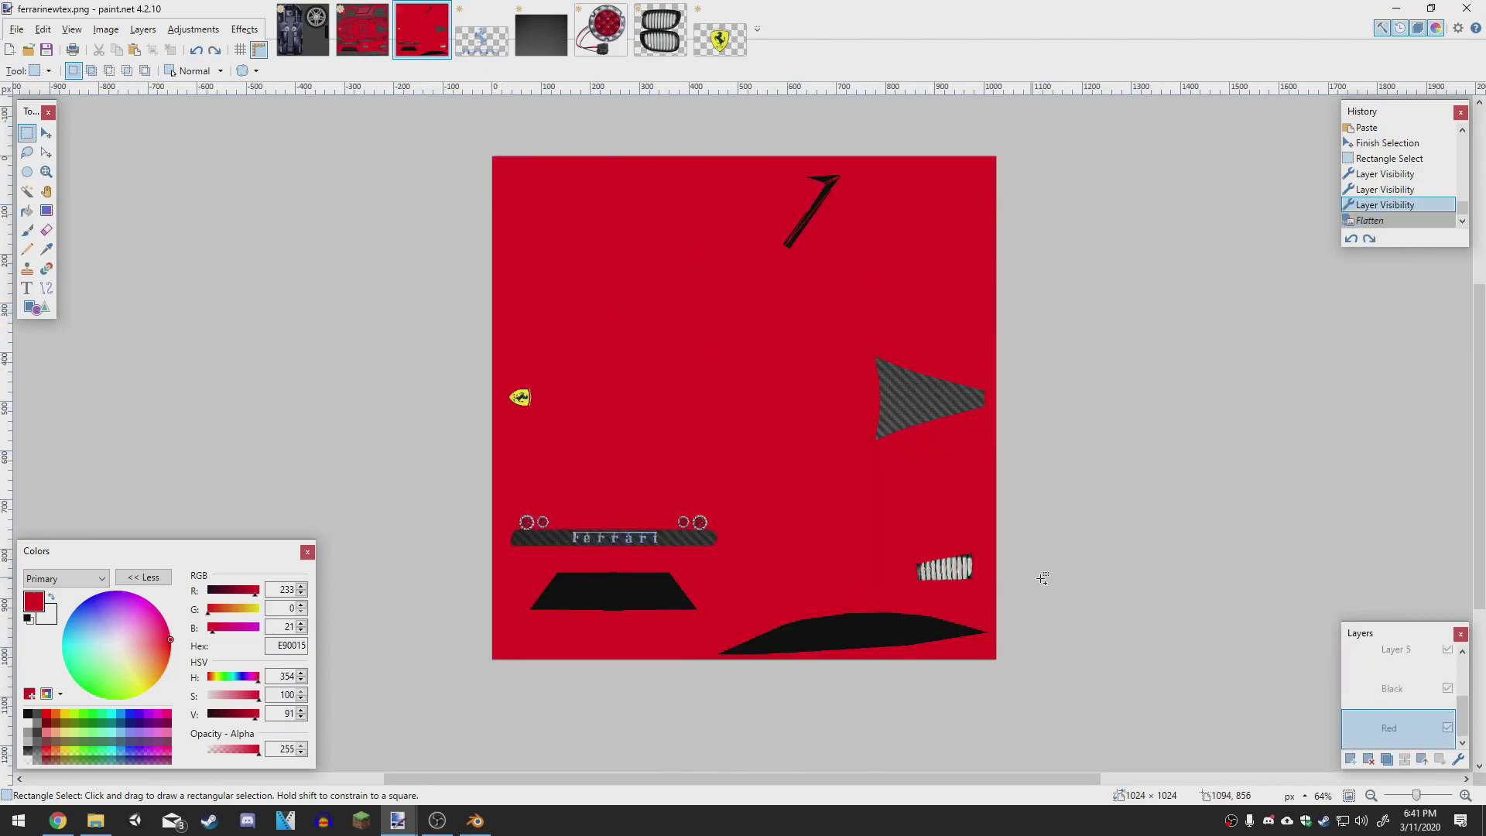
pyautogui.scroll(2, 1375, 710)
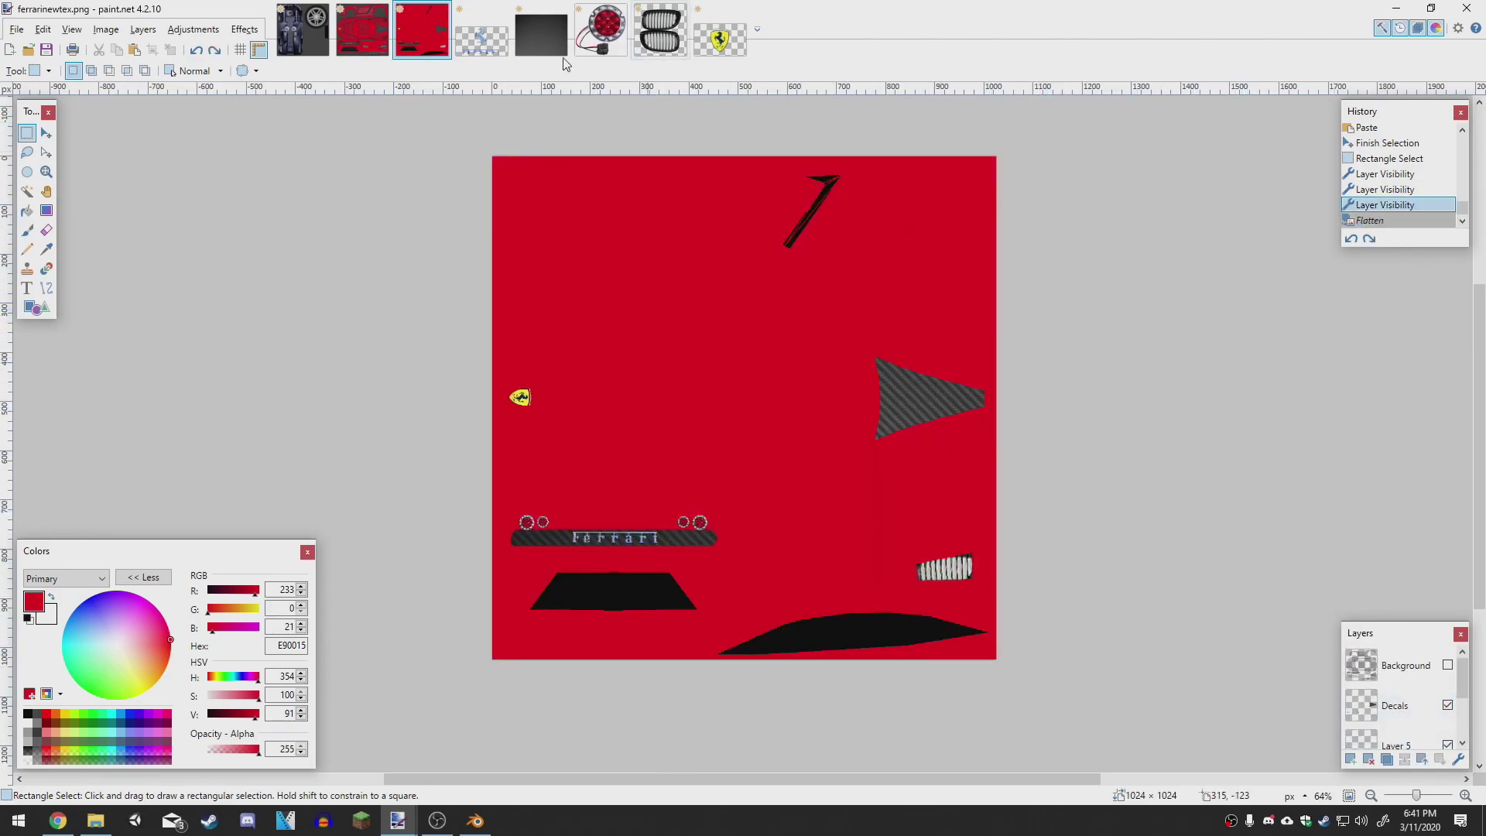
pyautogui.scroll(4, 520, 547)
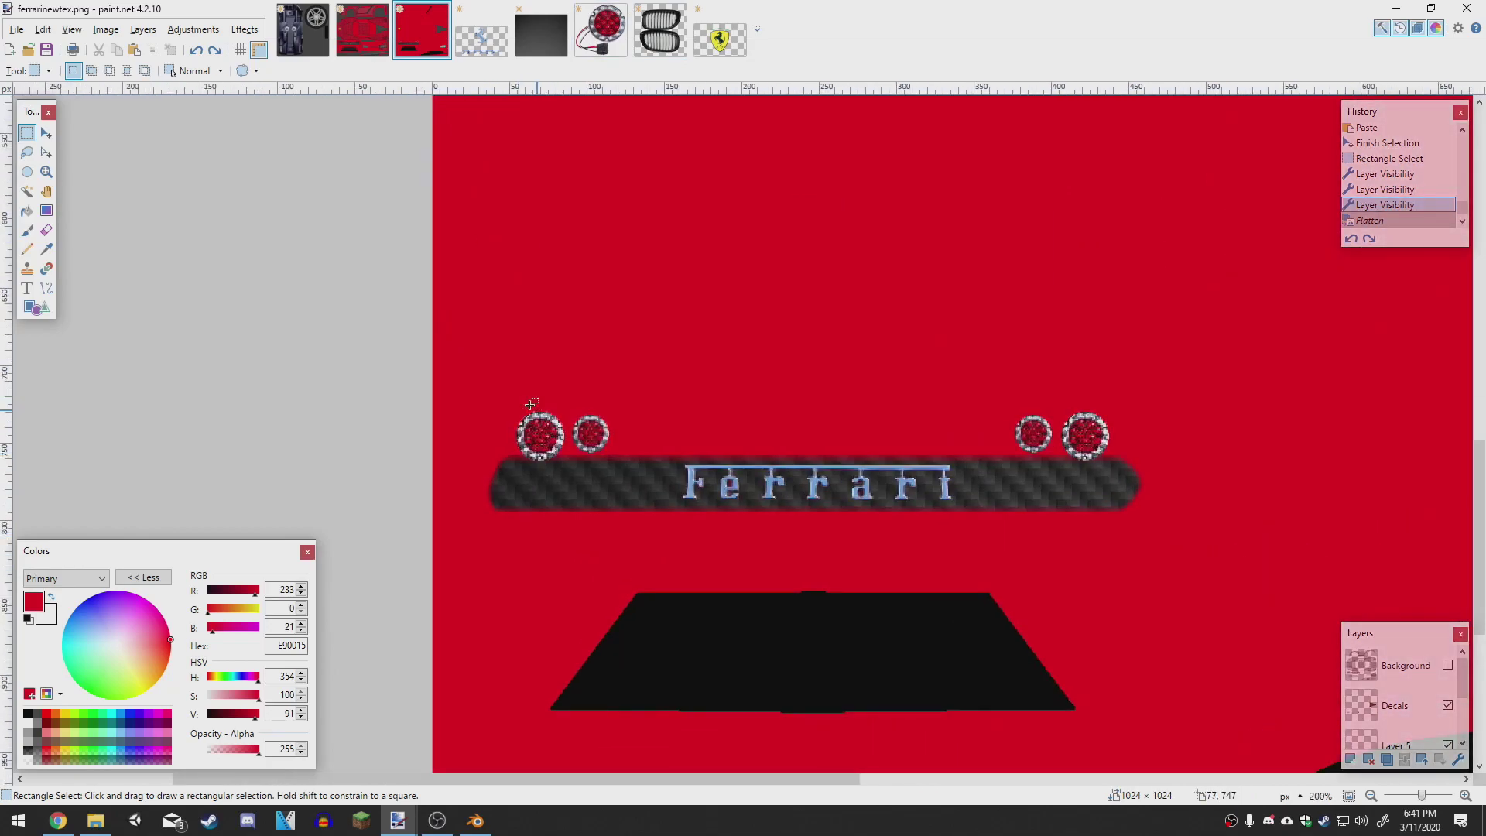
# Step: View the tail-light image, choose Ellipse Select, and return to ferrarinewtex.png
pyautogui.click(600, 28)
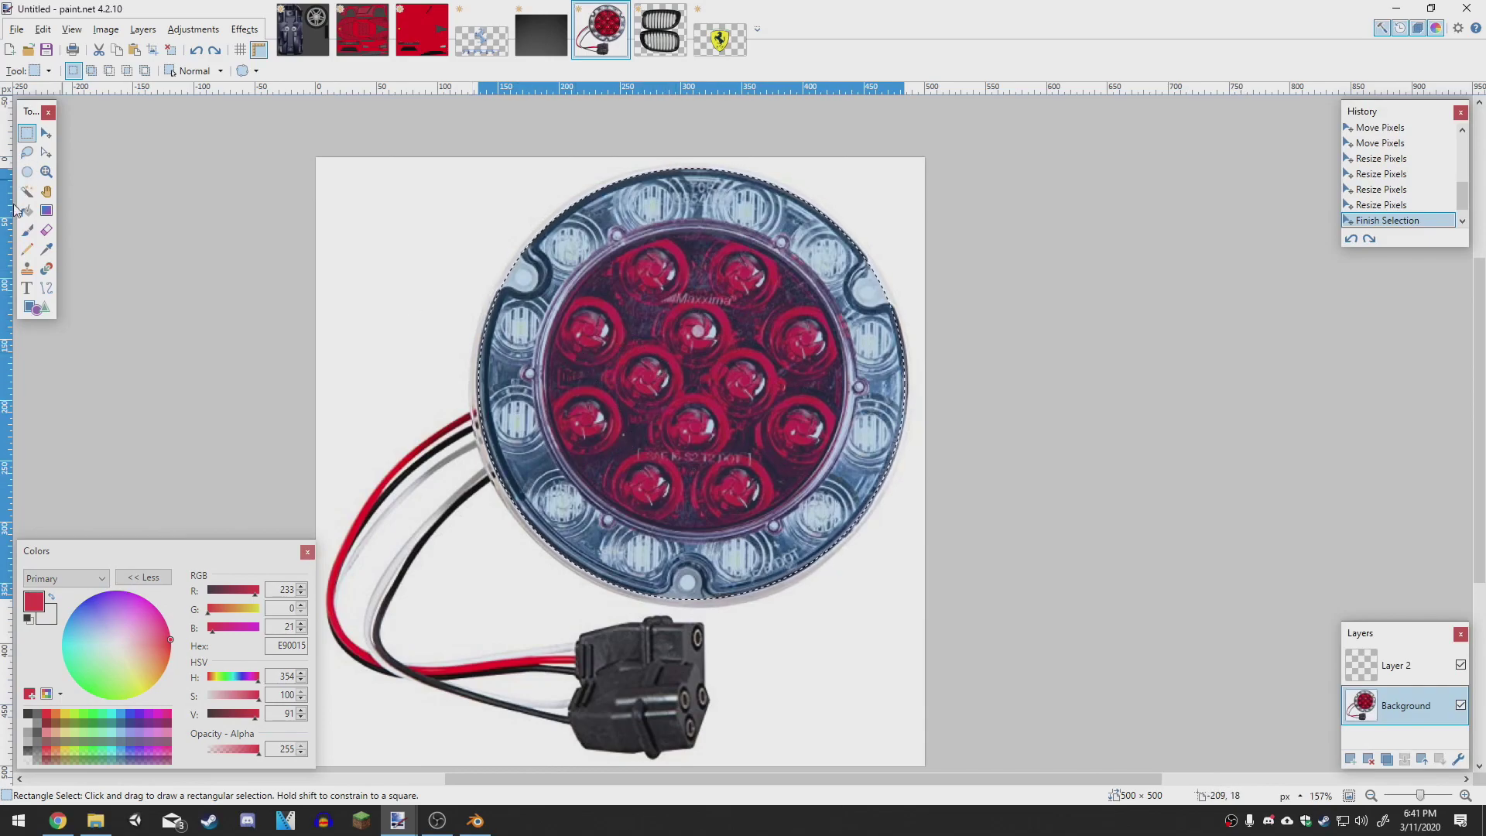
pyautogui.click(27, 172)
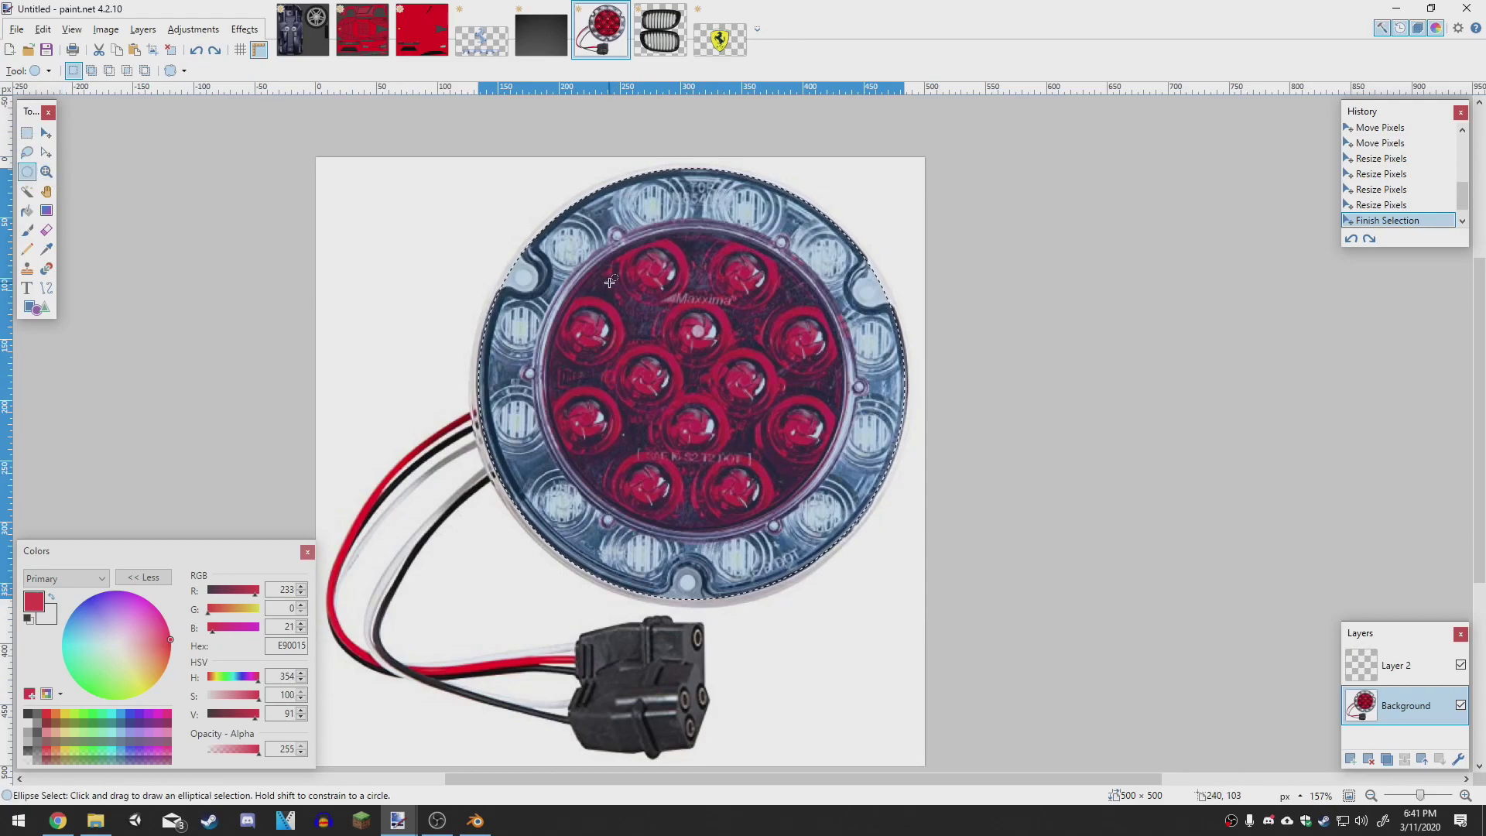
pyautogui.click(418, 42)
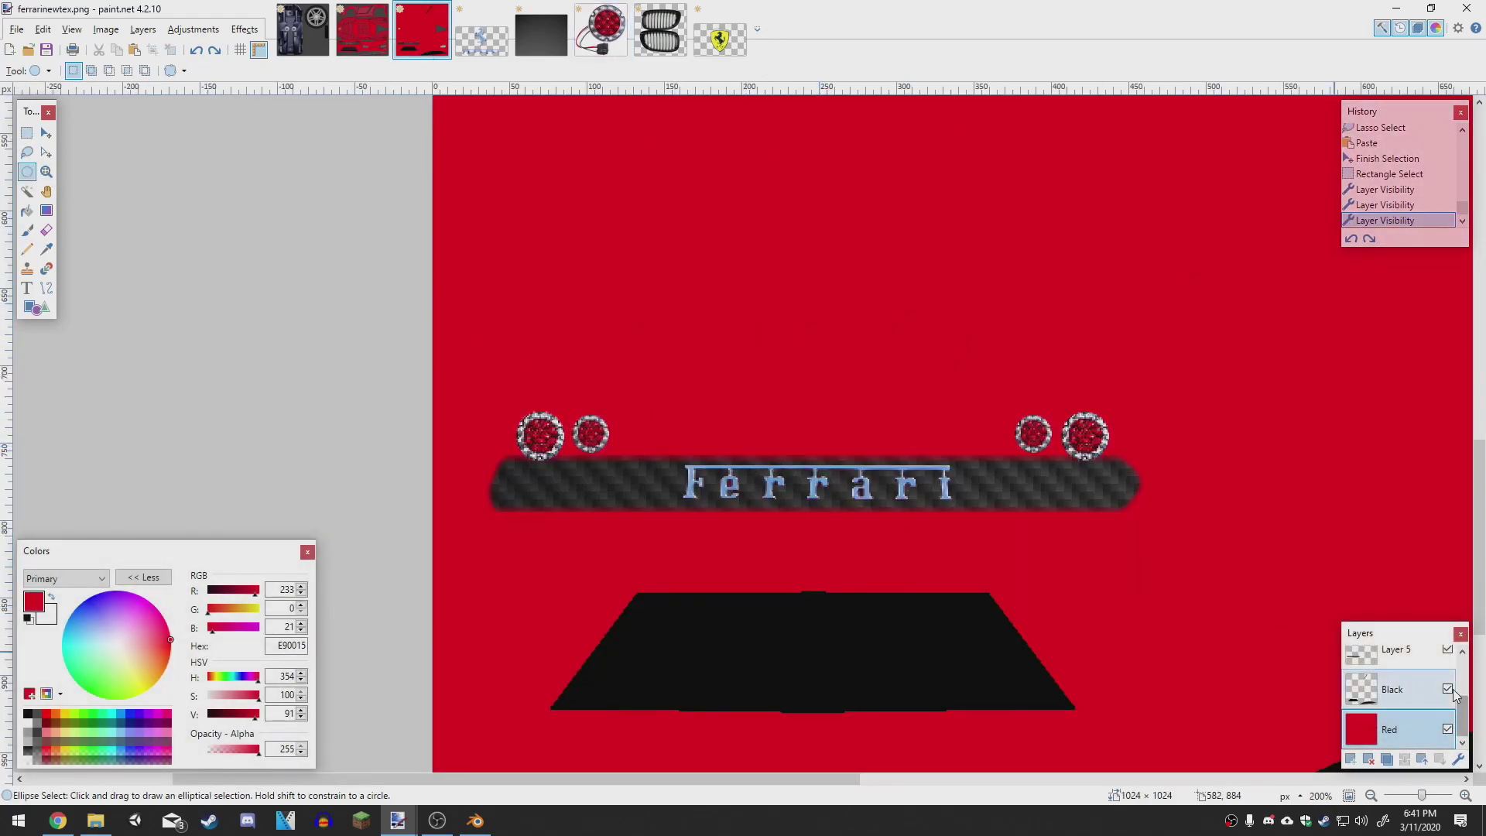
# Step: Toggle the Black layer's visibility off and back on to see its shapes
pyautogui.scroll(-2, 1130, 574)
pyautogui.scroll(-1, 1019, 580)
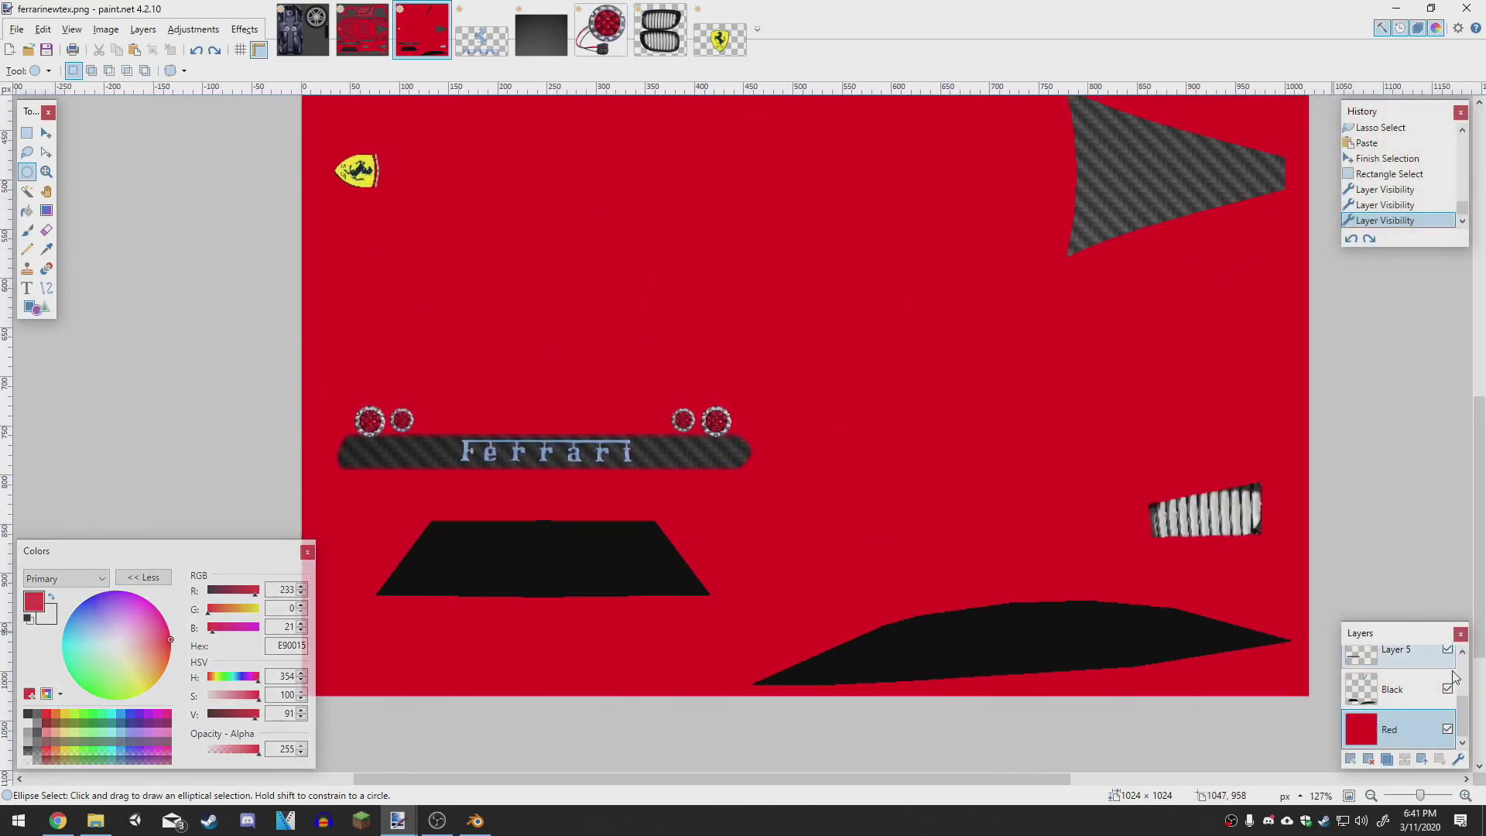
pyautogui.scroll(-1, 1001, 504)
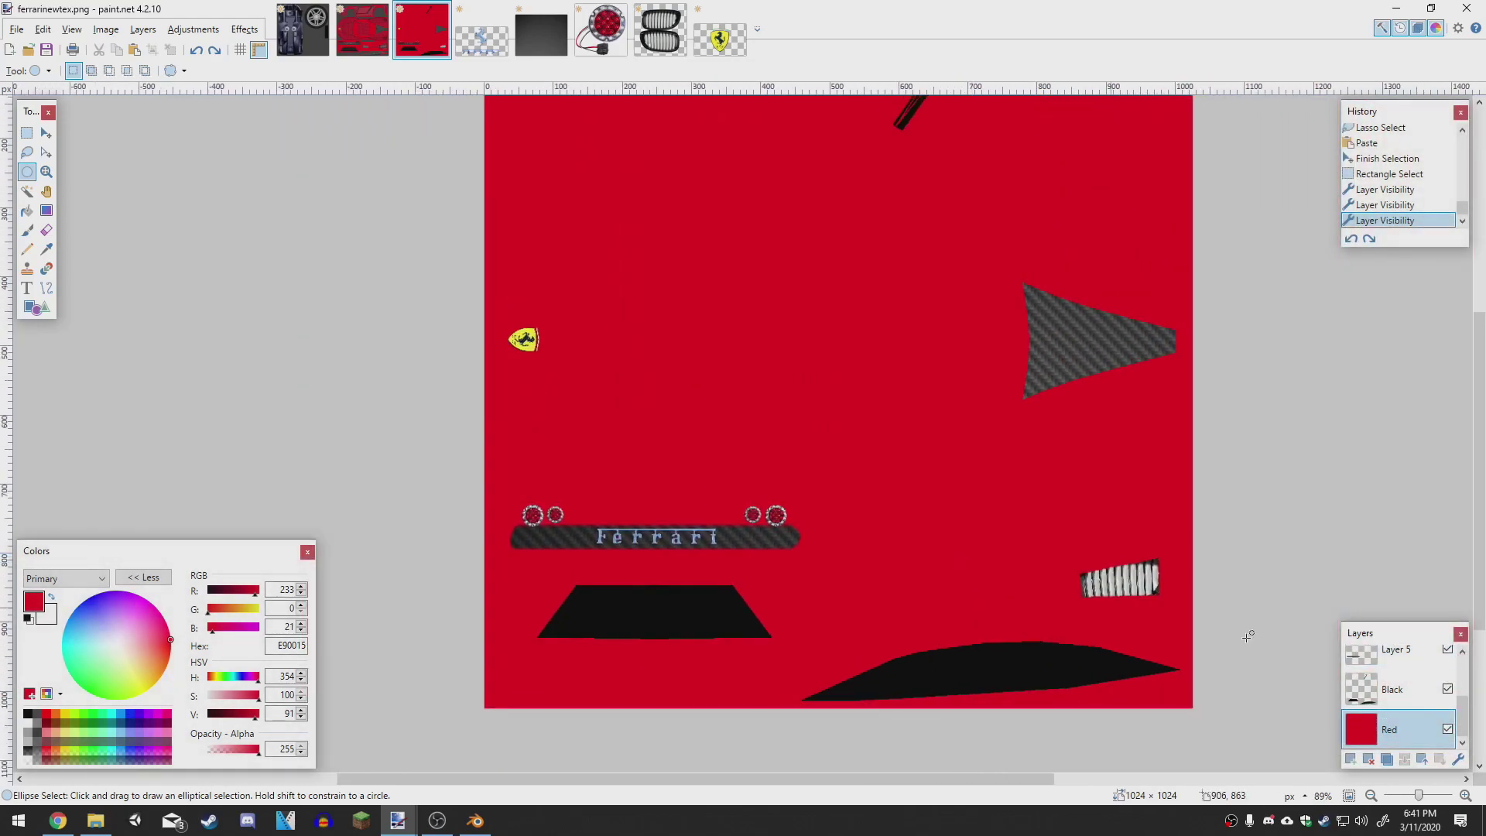
pyautogui.click(1447, 689)
pyautogui.doubleClick(1447, 689)
pyautogui.click(1447, 689)
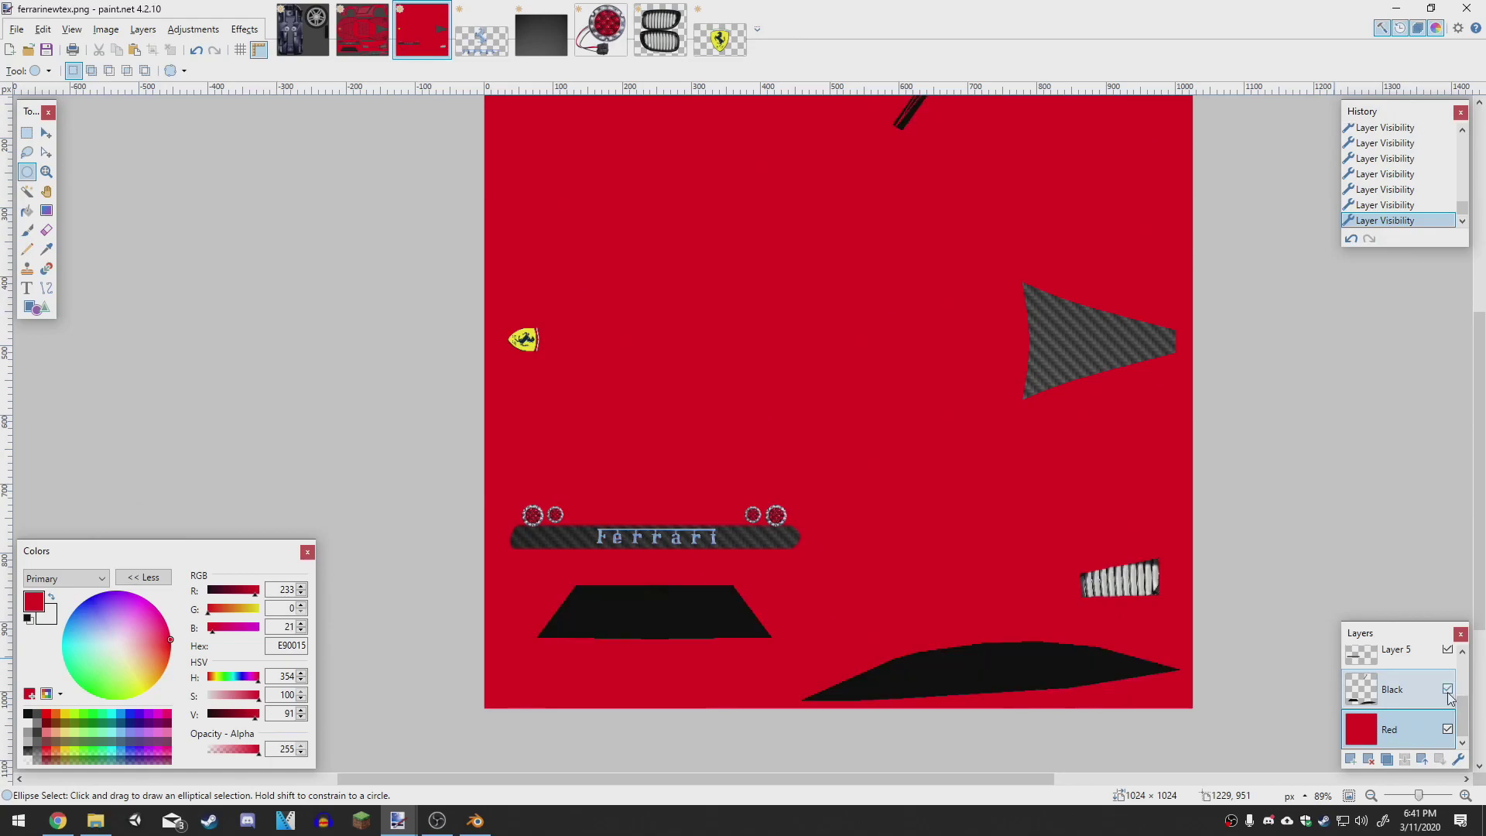
# Step: Toggle Layer 5 and Decals visibility to check the carbon bar and decals
pyautogui.scroll(1, 1455, 670)
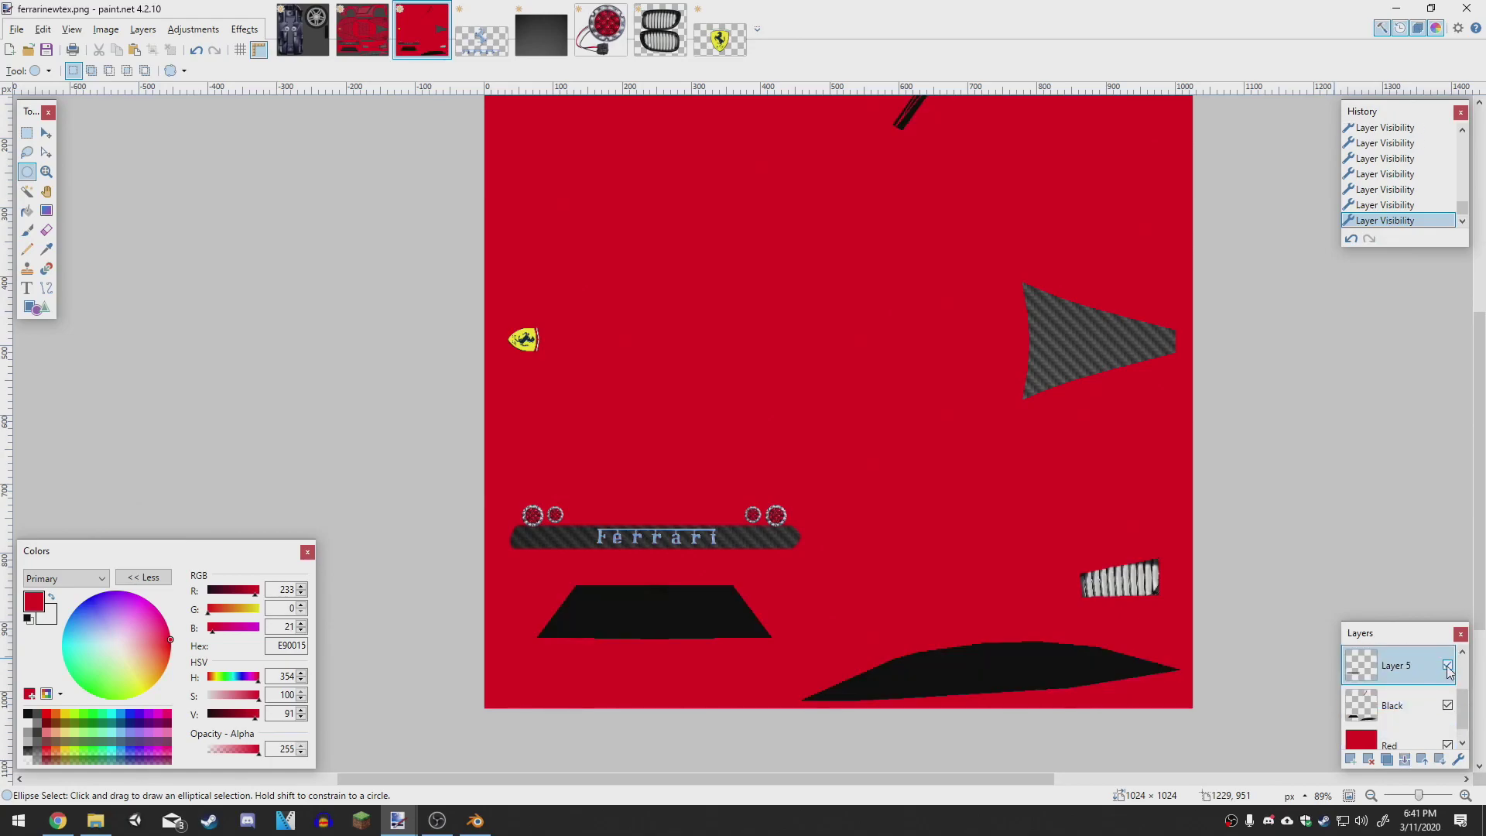
pyautogui.click(1448, 668)
pyautogui.click(1447, 668)
pyautogui.click(1448, 667)
pyautogui.click(1447, 668)
pyautogui.scroll(2, 1353, 656)
pyautogui.click(1448, 705)
pyautogui.click(1447, 705)
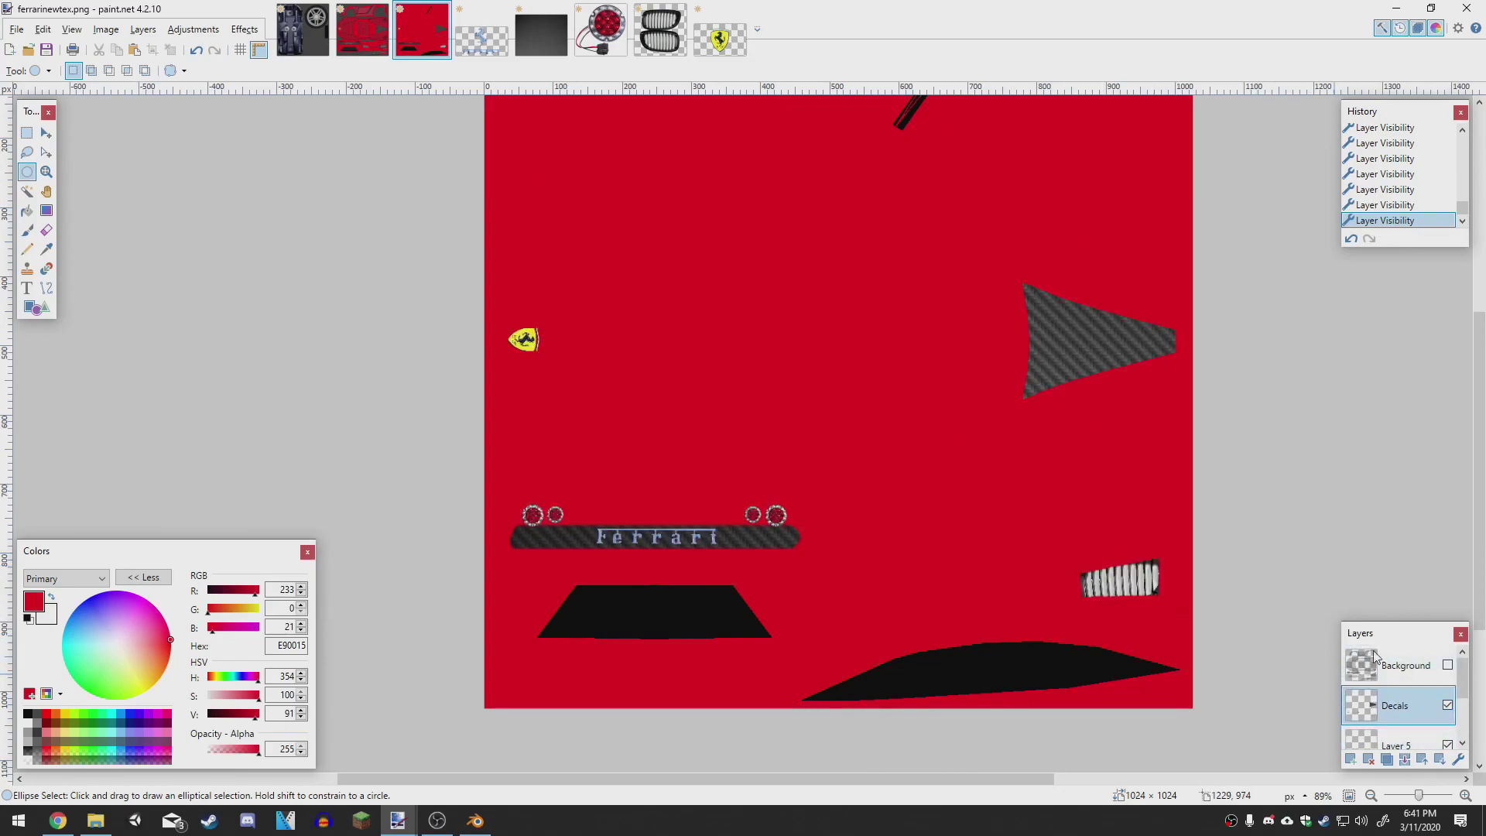
# Step: Try Decals below Layer 5, keep it above, and enlarge the Layers panel to list all five layers
pyautogui.moveTo(1391, 705); pyautogui.dragTo(1397, 669)
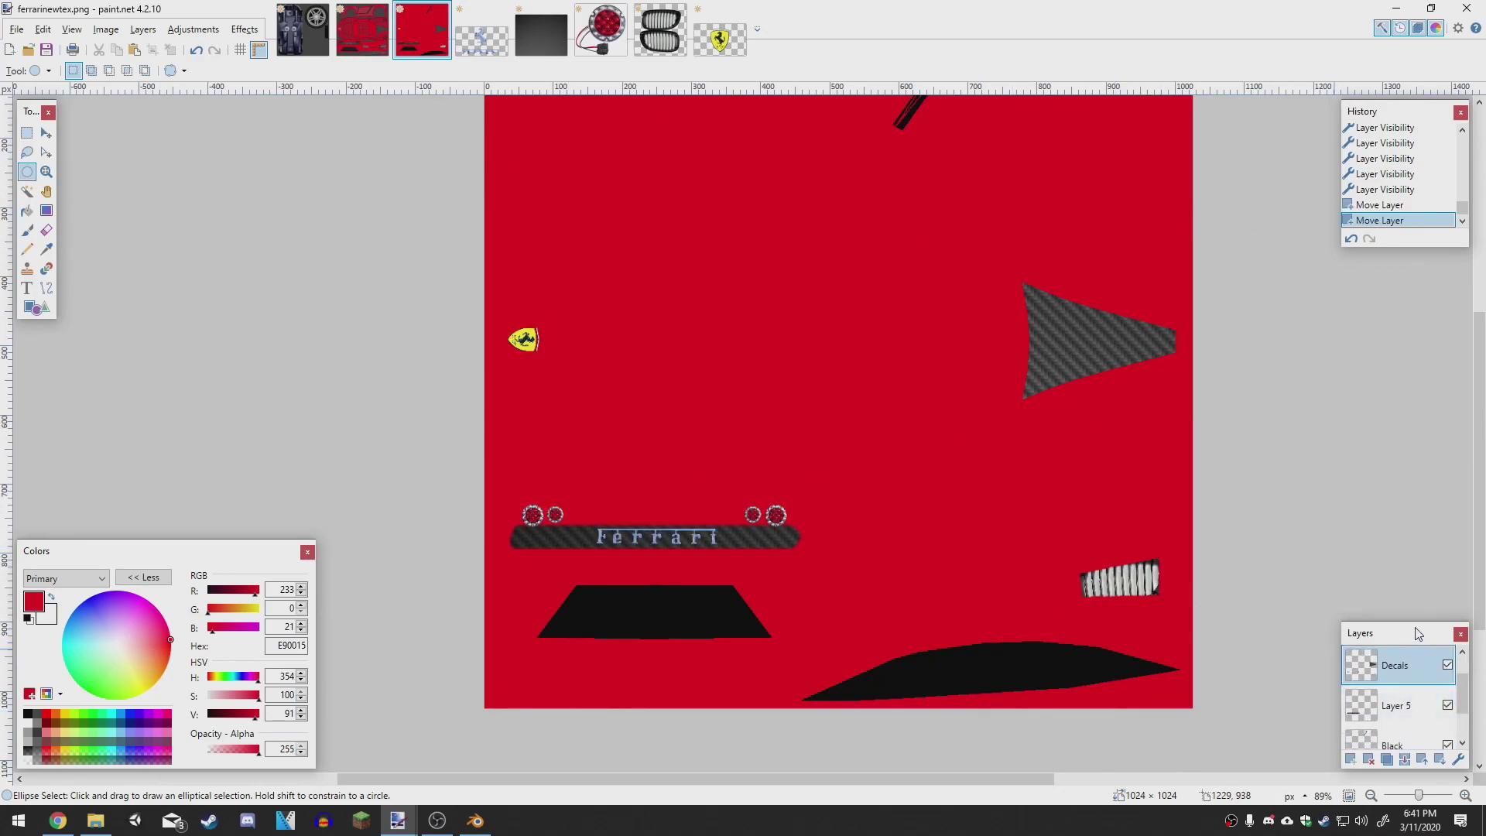
pyautogui.moveTo(1416, 621); pyautogui.dragTo(1398, 515)
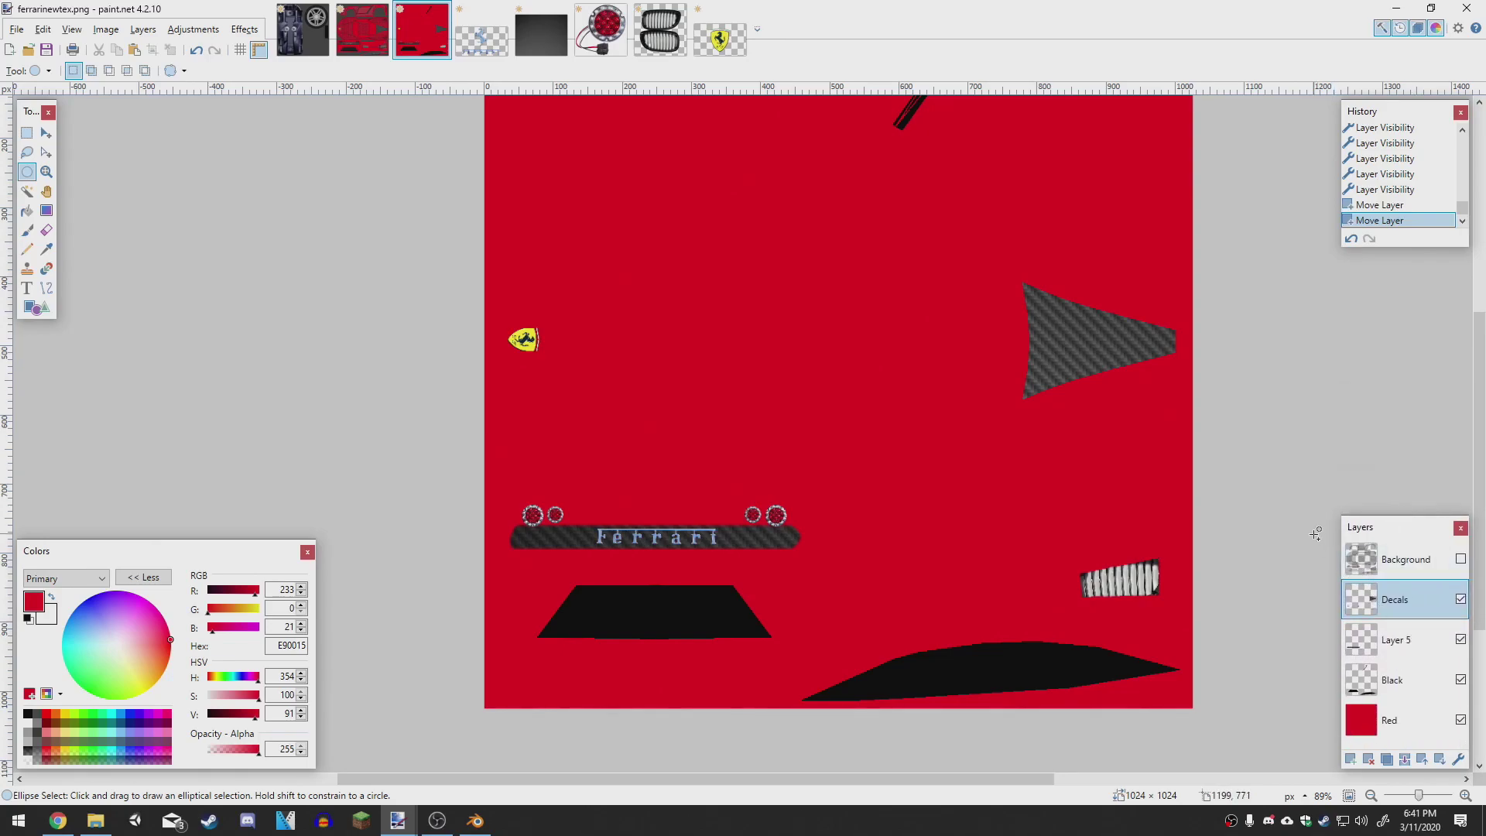
pyautogui.scroll(-2, 1224, 514)
pyautogui.hscroll(2, 971, 462)
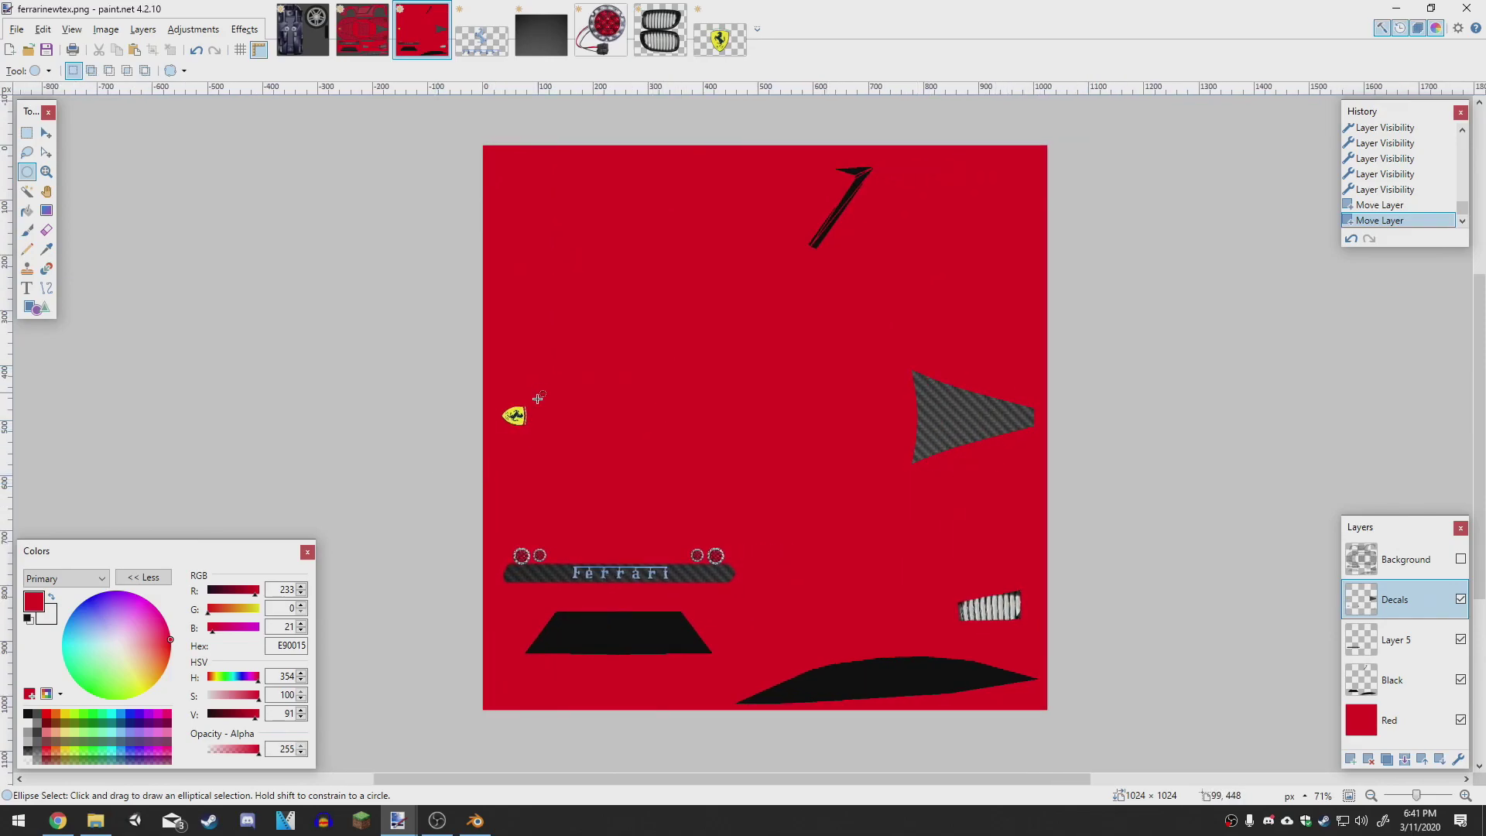
pyautogui.scroll(4, 539, 392)
pyautogui.scroll(-3, 480, 364)
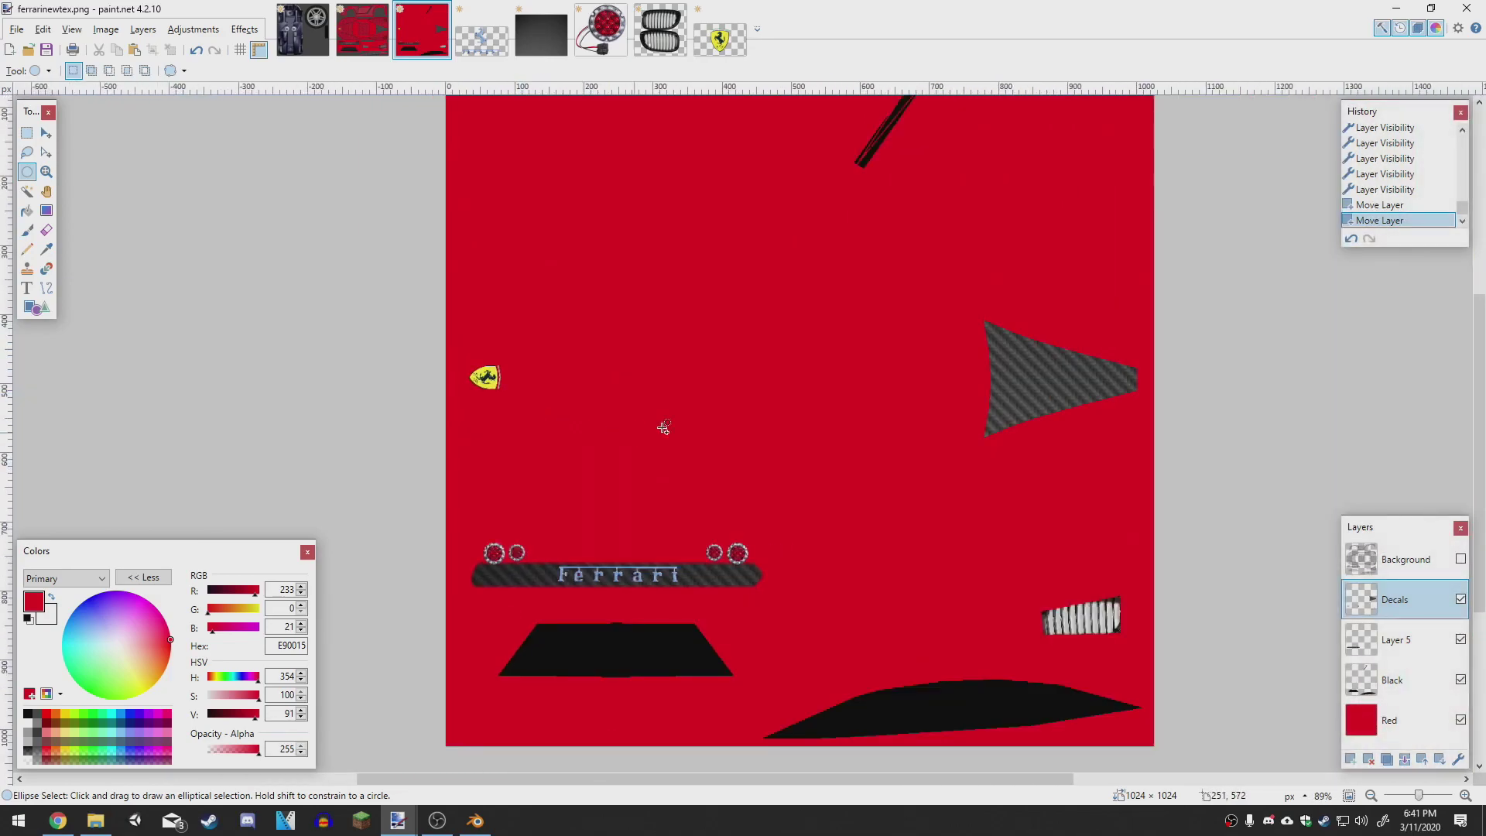
pyautogui.scroll(-2, 633, 433)
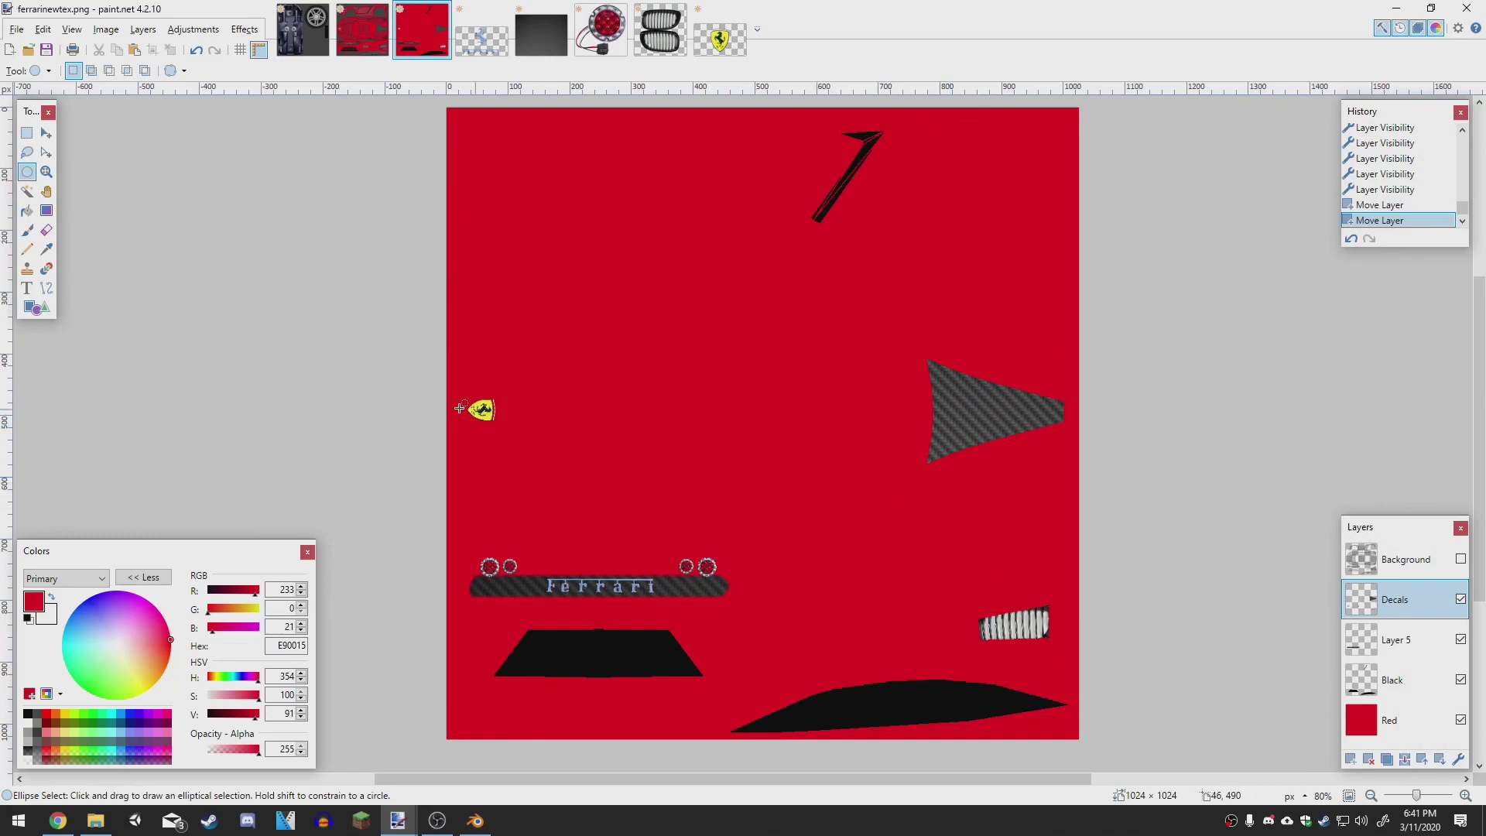
pyautogui.scroll(4, 438, 422)
pyautogui.scroll(-4, 588, 426)
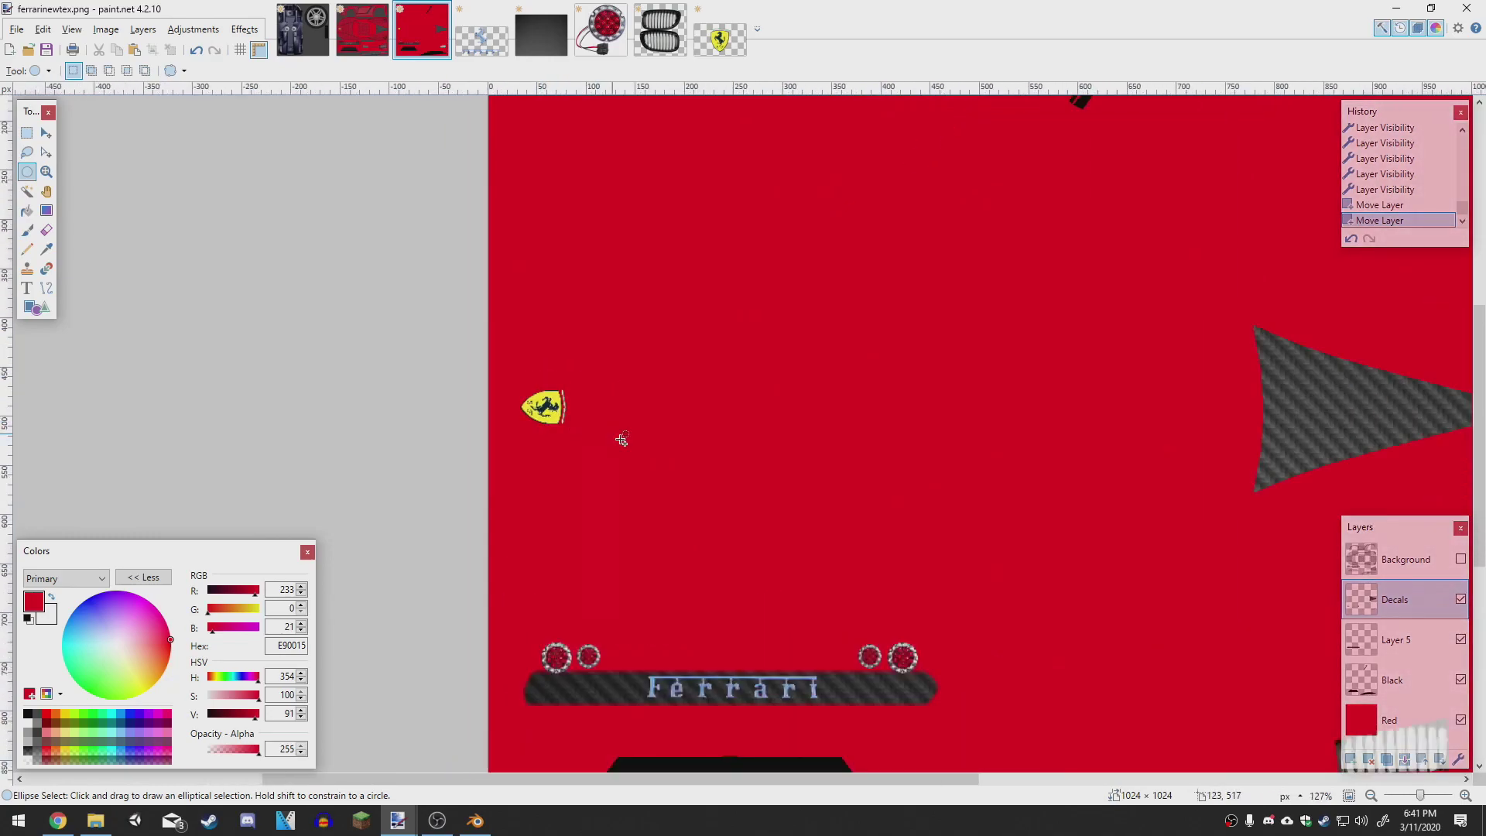
pyautogui.scroll(1, 777, 443)
pyautogui.scroll(-1, 728, 446)
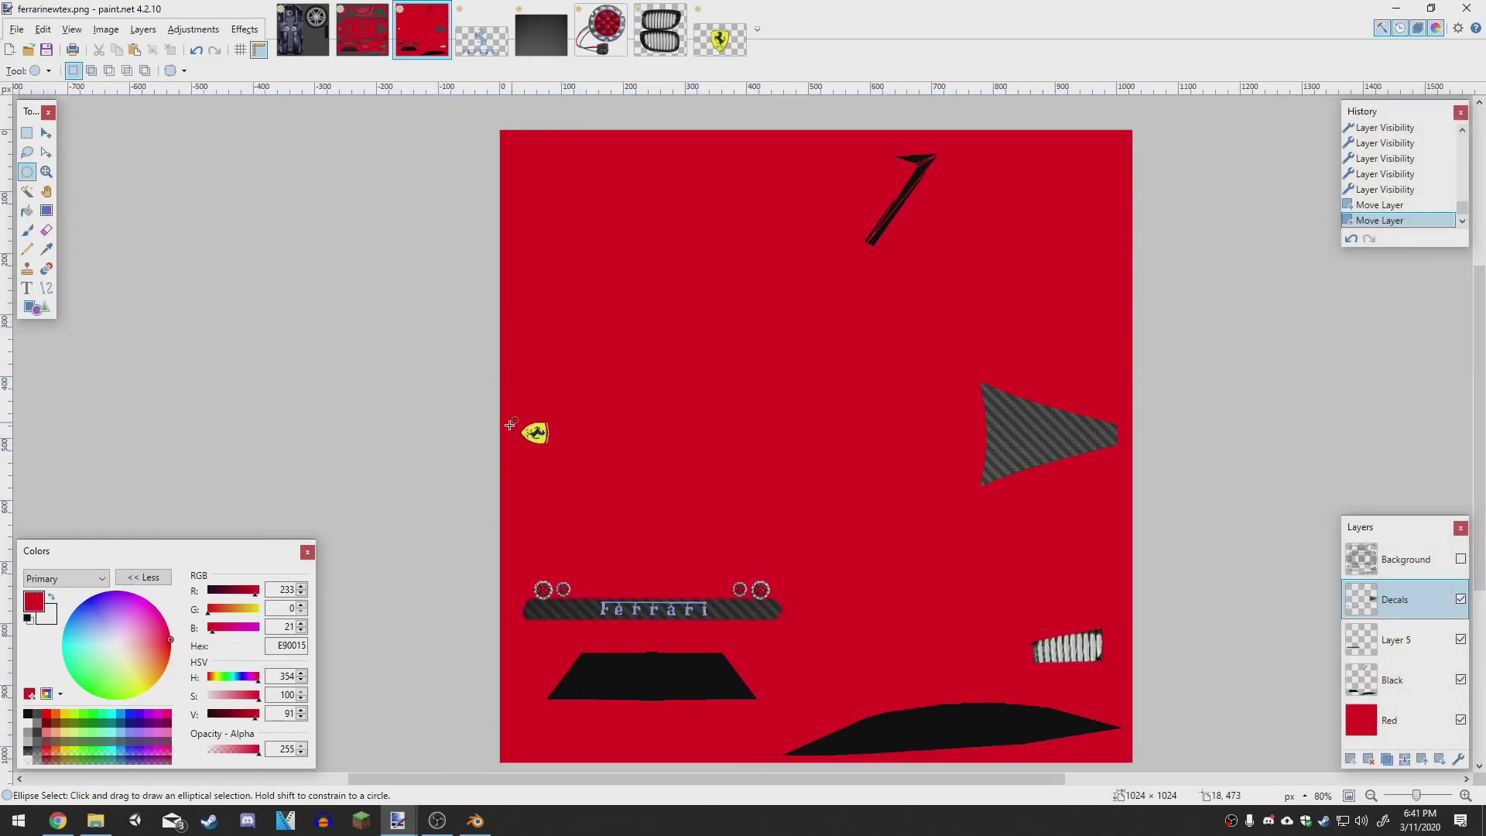
# Step: Draw test lines with the Line/Curve tool, then undo them
pyautogui.press('o')
pyautogui.moveTo(706, 380)
pyautogui.mouseDown()
pyautogui.moveTo(845, 345)
pyautogui.moveTo(791, 350)
pyautogui.mouseUp()
pyautogui.press('Return')
pyautogui.hotkey('ctrl', 'z')
pyautogui.hotkey('ctrl', 'z')
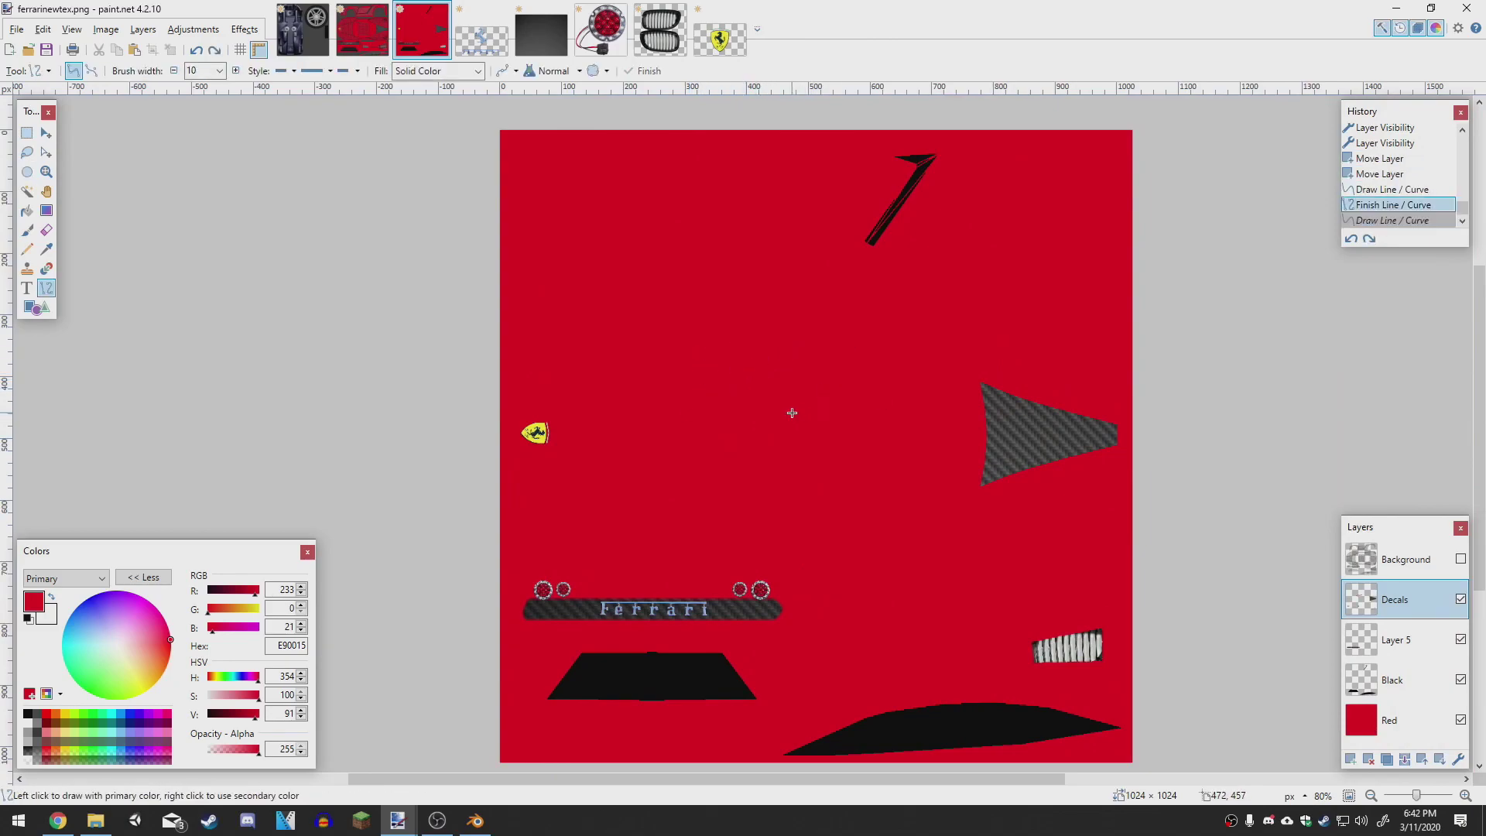
pyautogui.hotkey('ctrl', 'z')
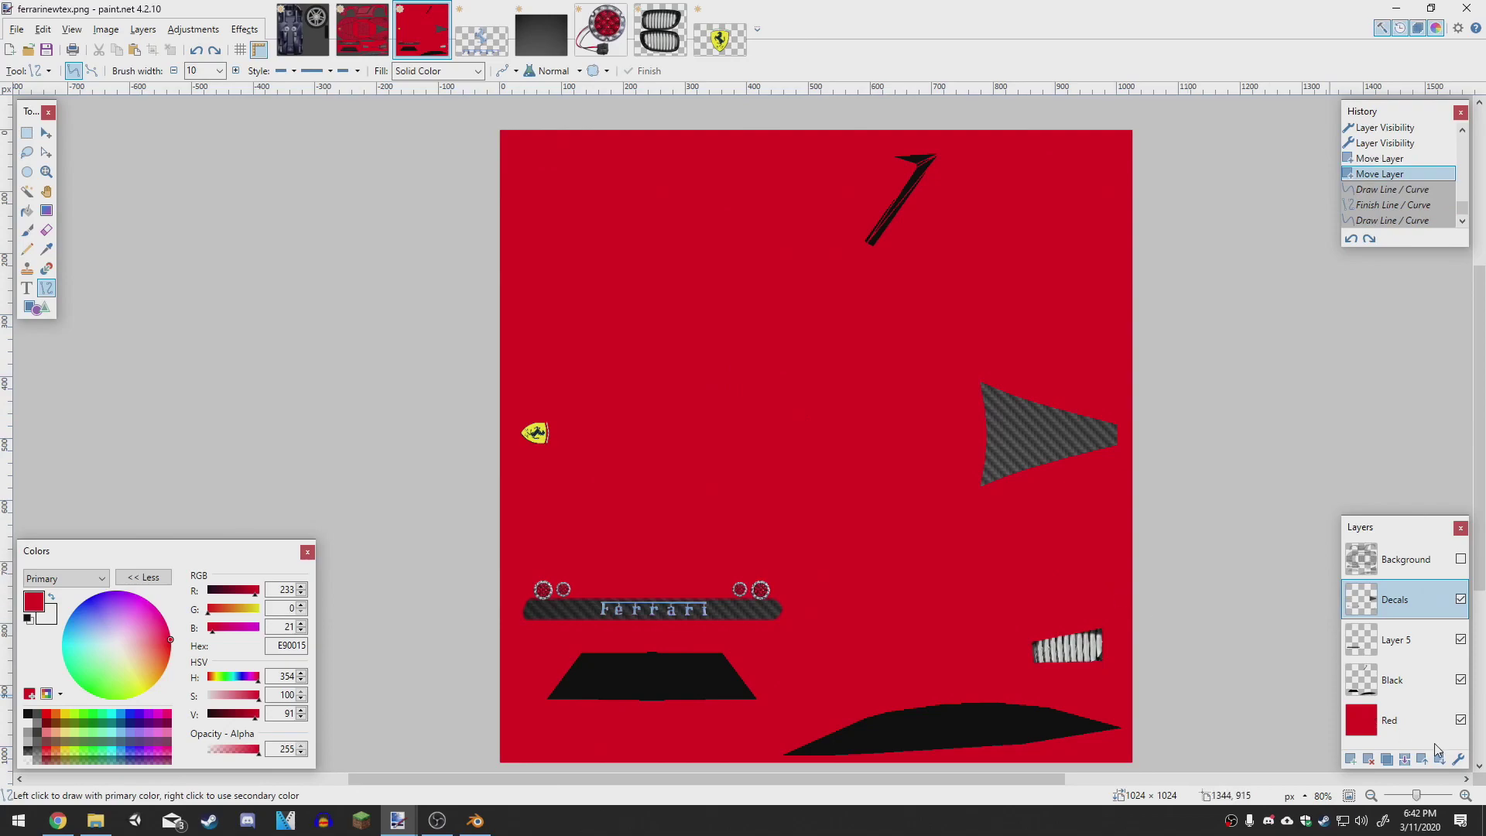
# Step: On the Red layer, draw a black trial line along the carbon triangle, undo it, and select Background
pyautogui.click(1398, 717)
pyautogui.click(28, 712)
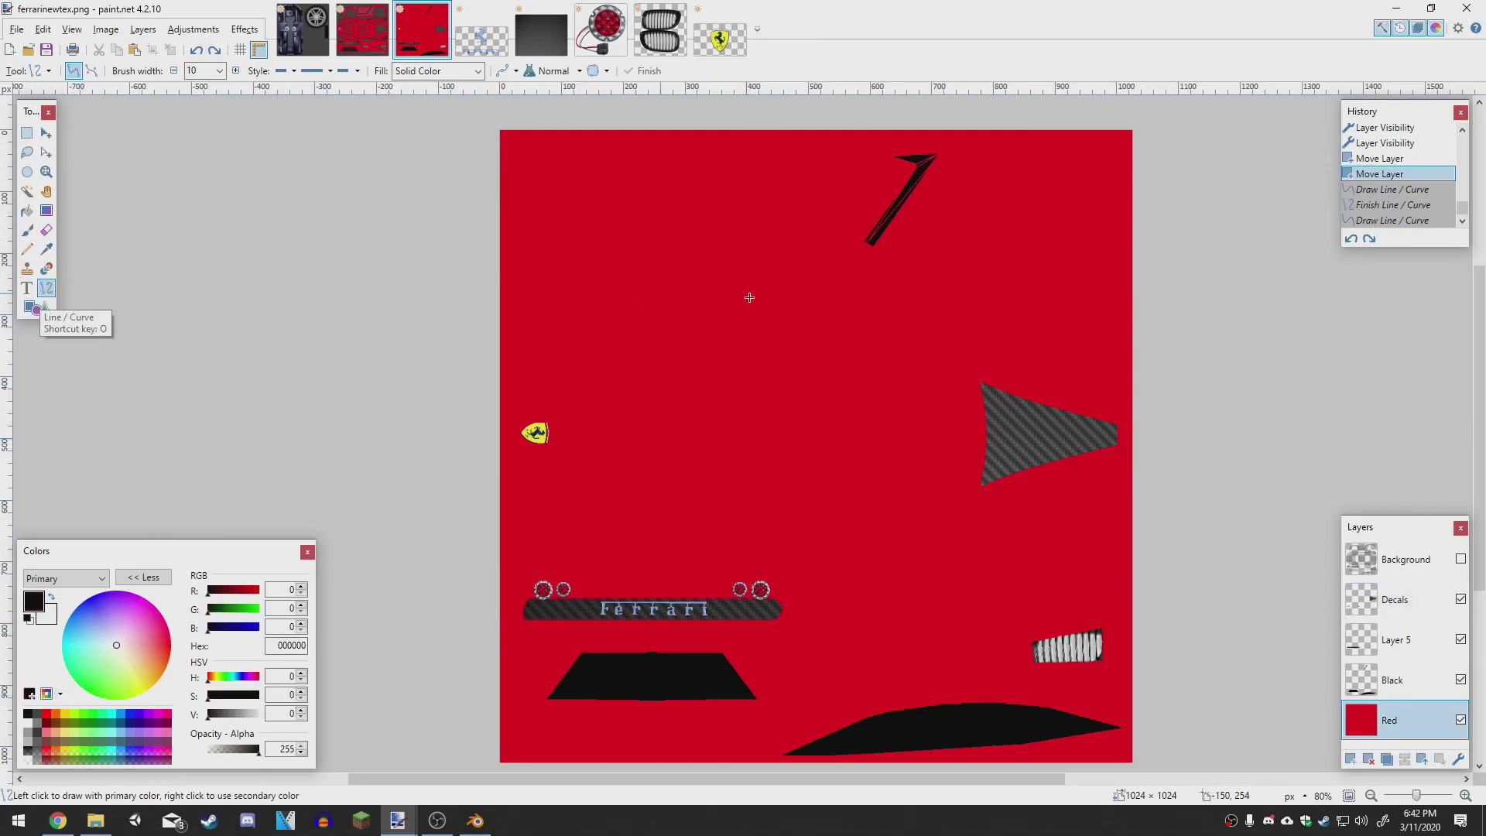
pyautogui.moveTo(981, 381)
pyautogui.mouseDown()
pyautogui.moveTo(1118, 423)
pyautogui.moveTo(1026, 401)
pyautogui.mouseUp()
pyautogui.hotkey('ctrl', 'z')
pyautogui.hotkey('ctrl', 'z')
pyautogui.hotkey('ctrl', 'z')
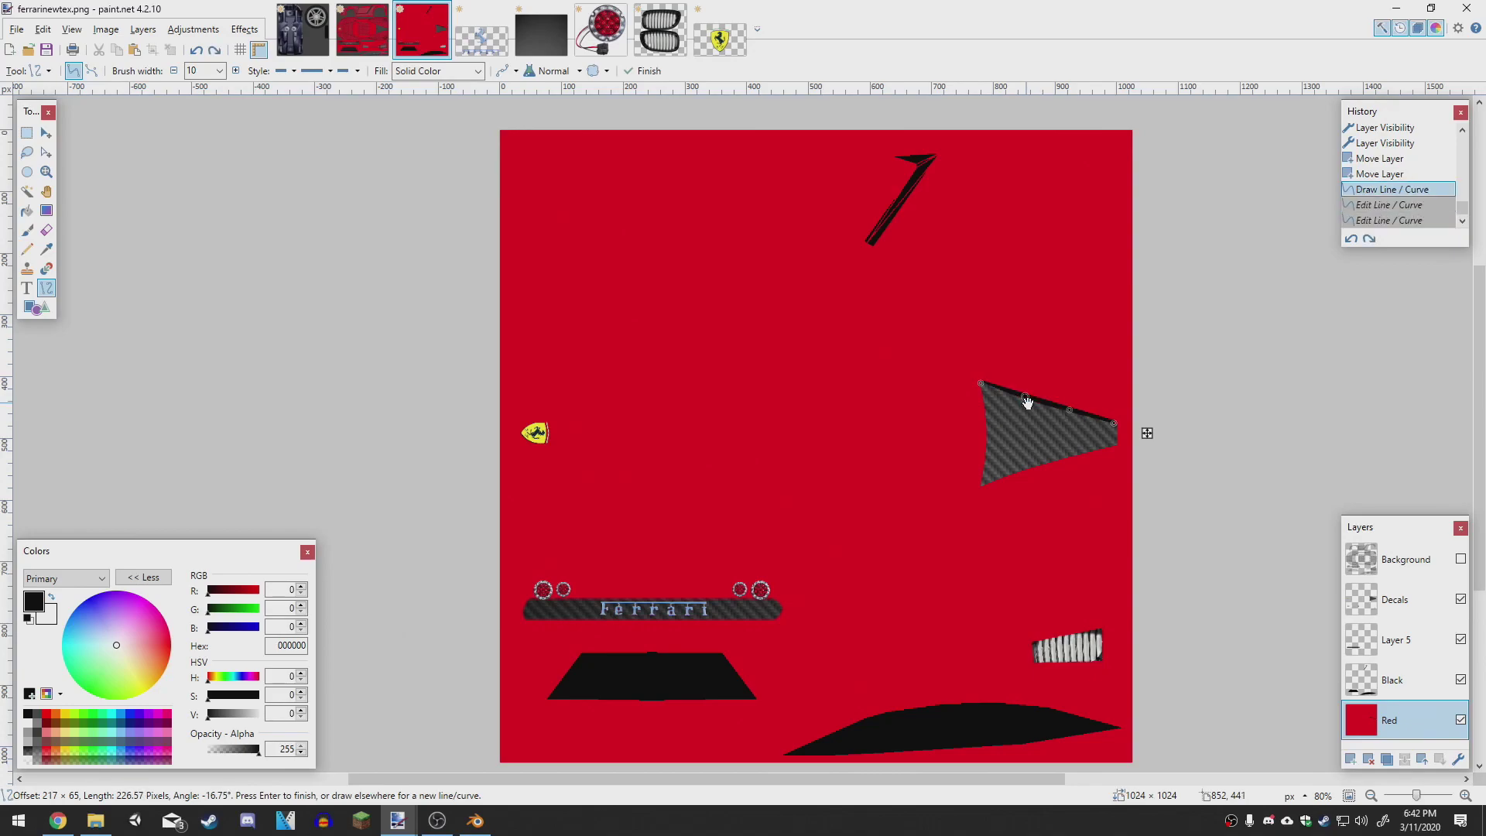
pyautogui.click(1412, 577)
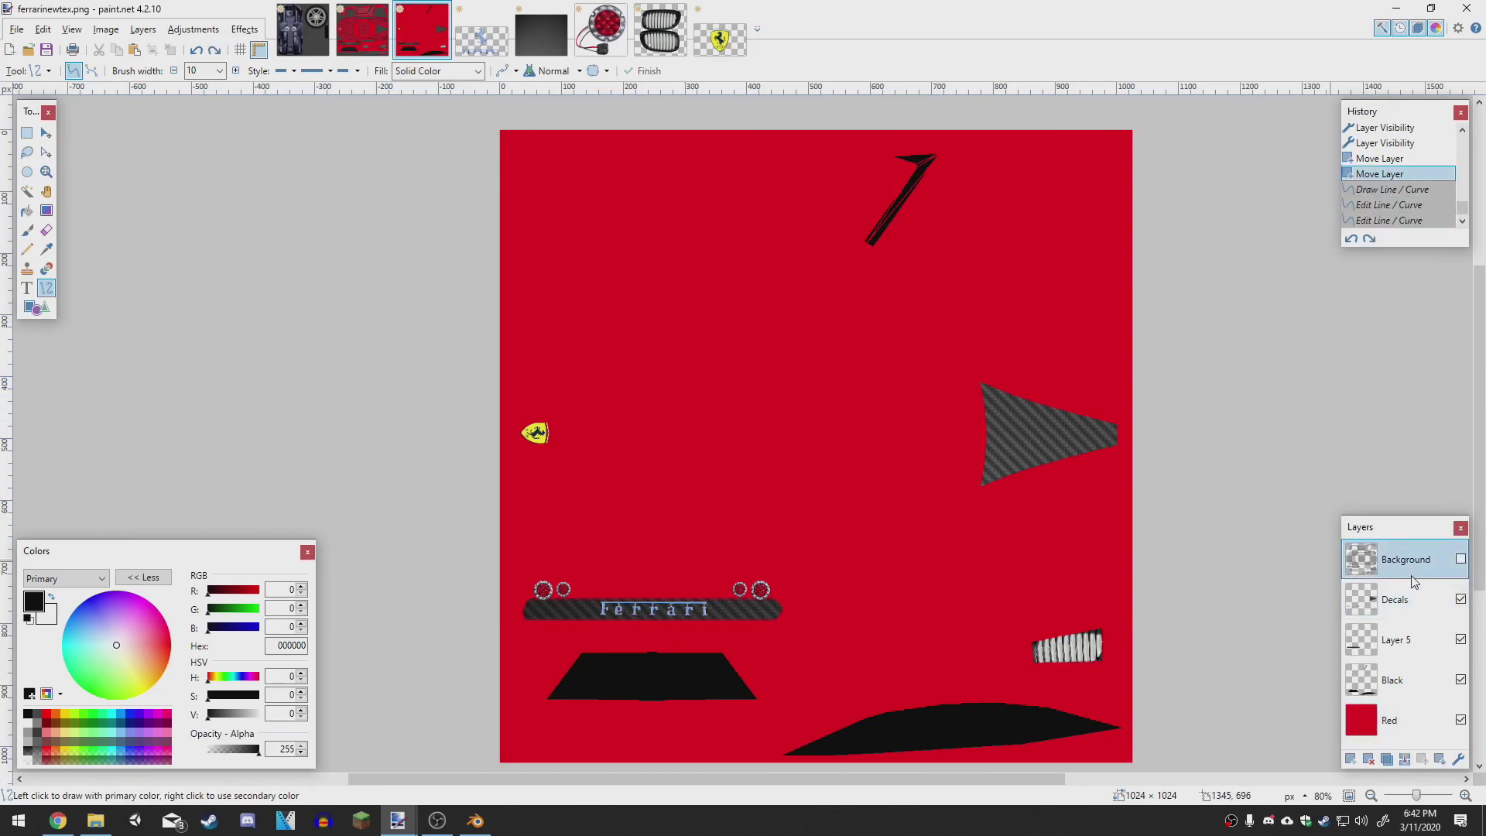
# Step: Show the wireframe UV layer and Magic Wand-select the window panel area
pyautogui.click(1460, 559)
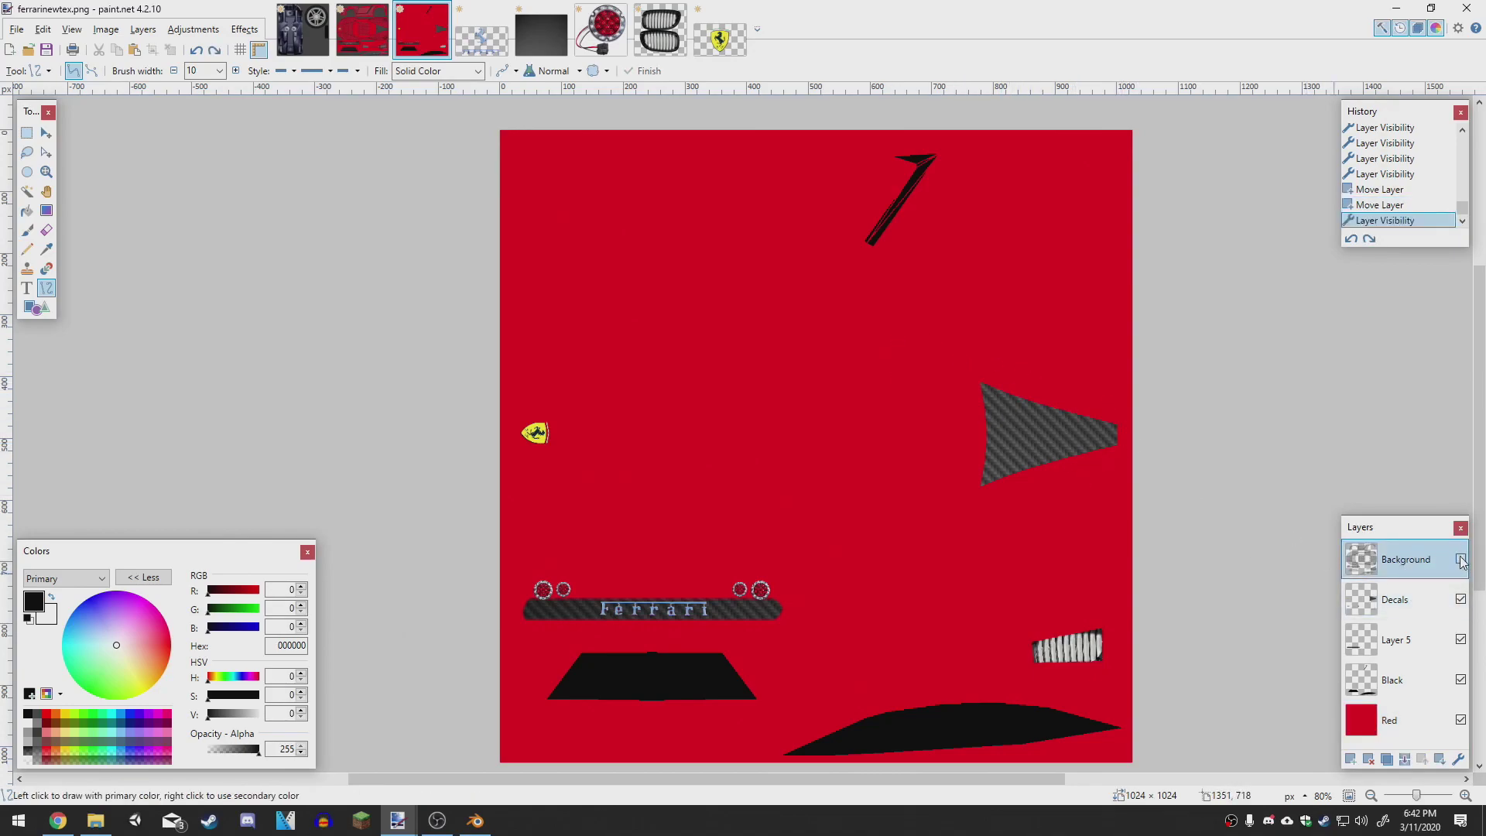
pyautogui.scroll(5, 1005, 428)
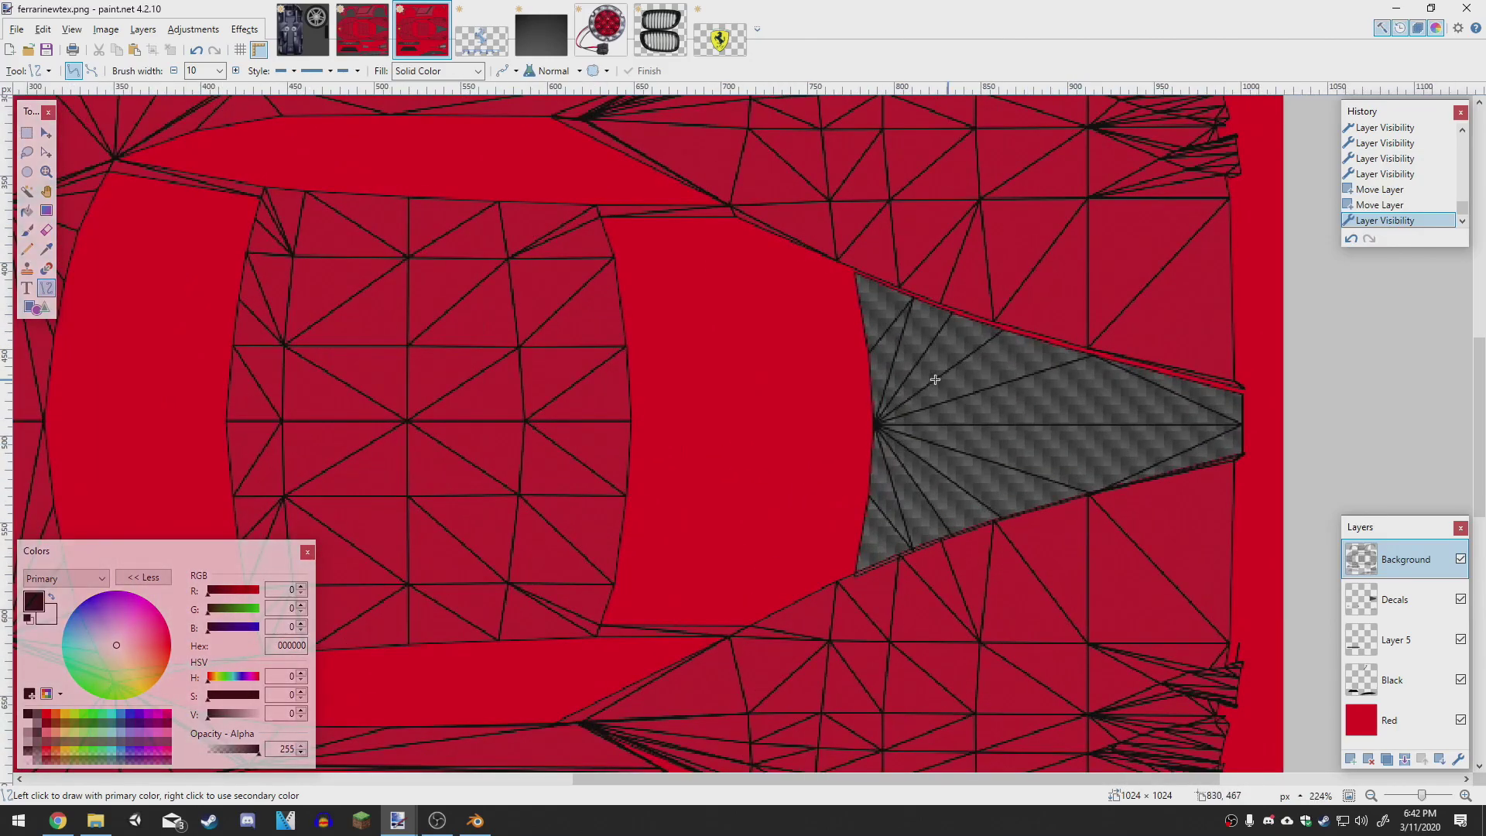
pyautogui.click(27, 191)
pyautogui.scroll(-3, 459, 334)
pyautogui.moveTo(464, 321); pyautogui.dragTo(643, 584)
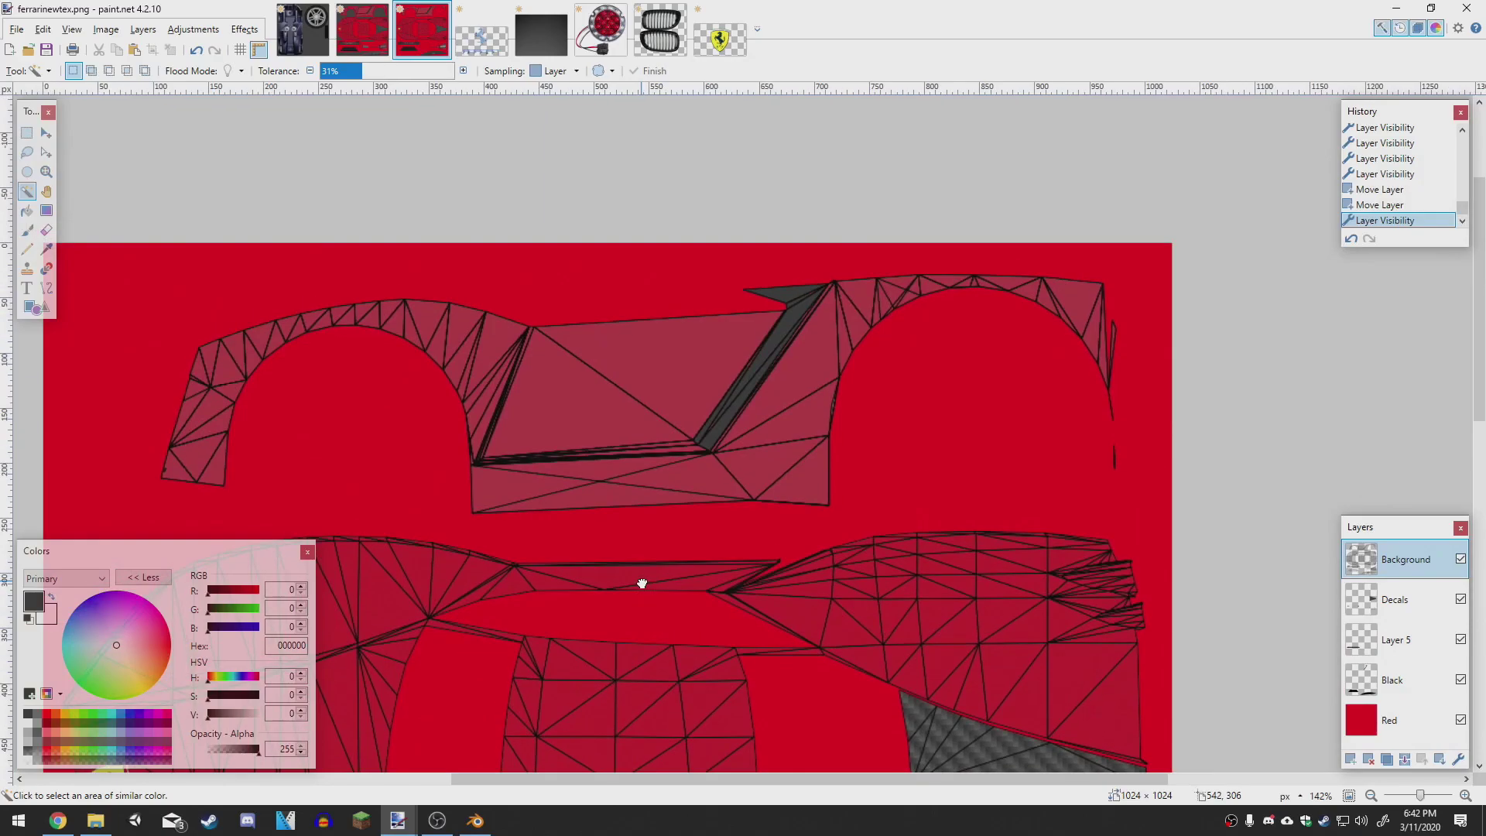
pyautogui.click(663, 341)
pyautogui.click(639, 358)
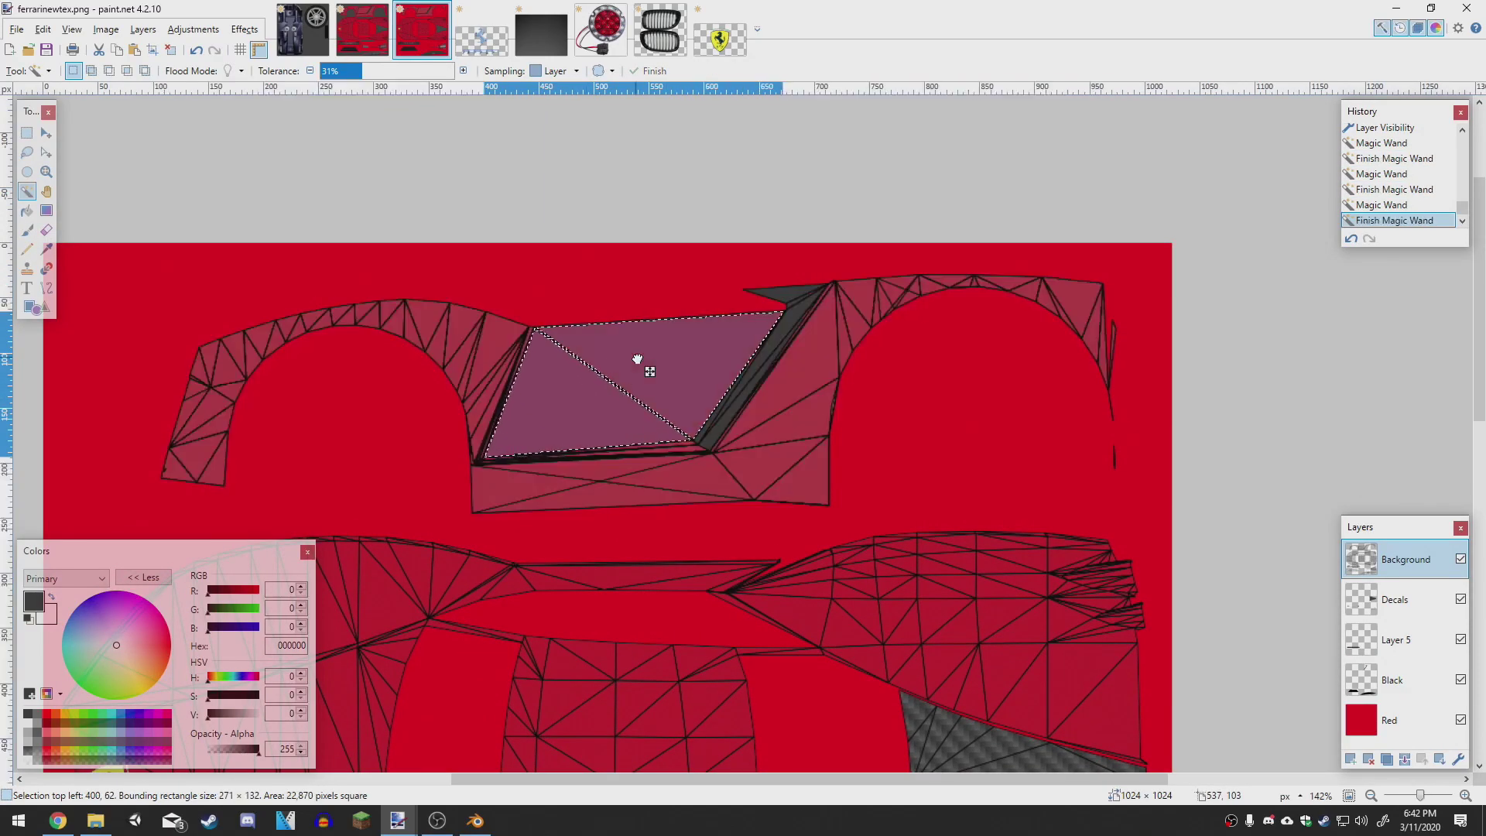
pyautogui.scroll(-5, 716, 460)
pyautogui.scroll(-4, 716, 460)
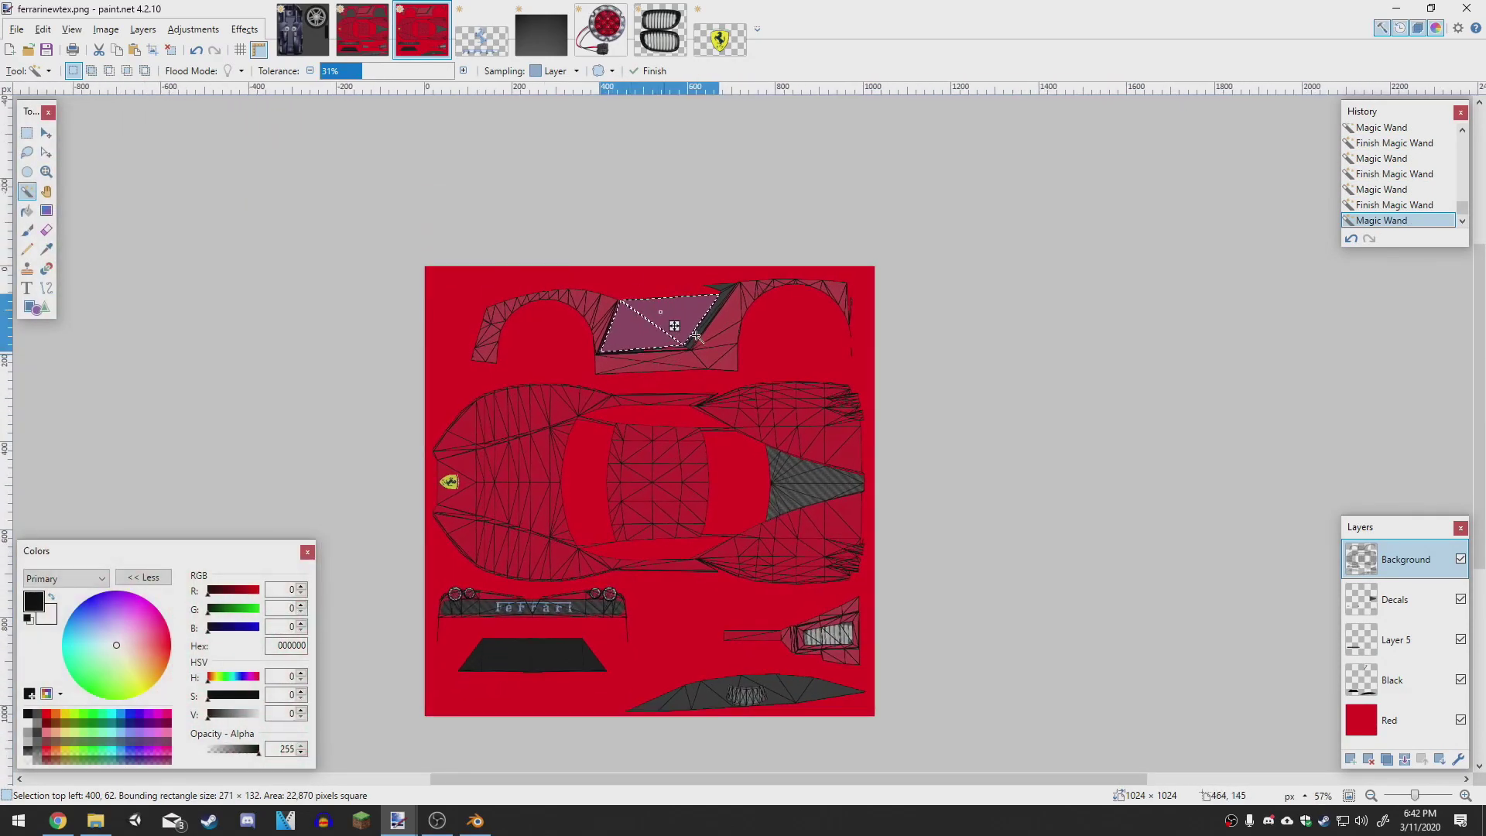
pyautogui.scroll(7, 612, 317)
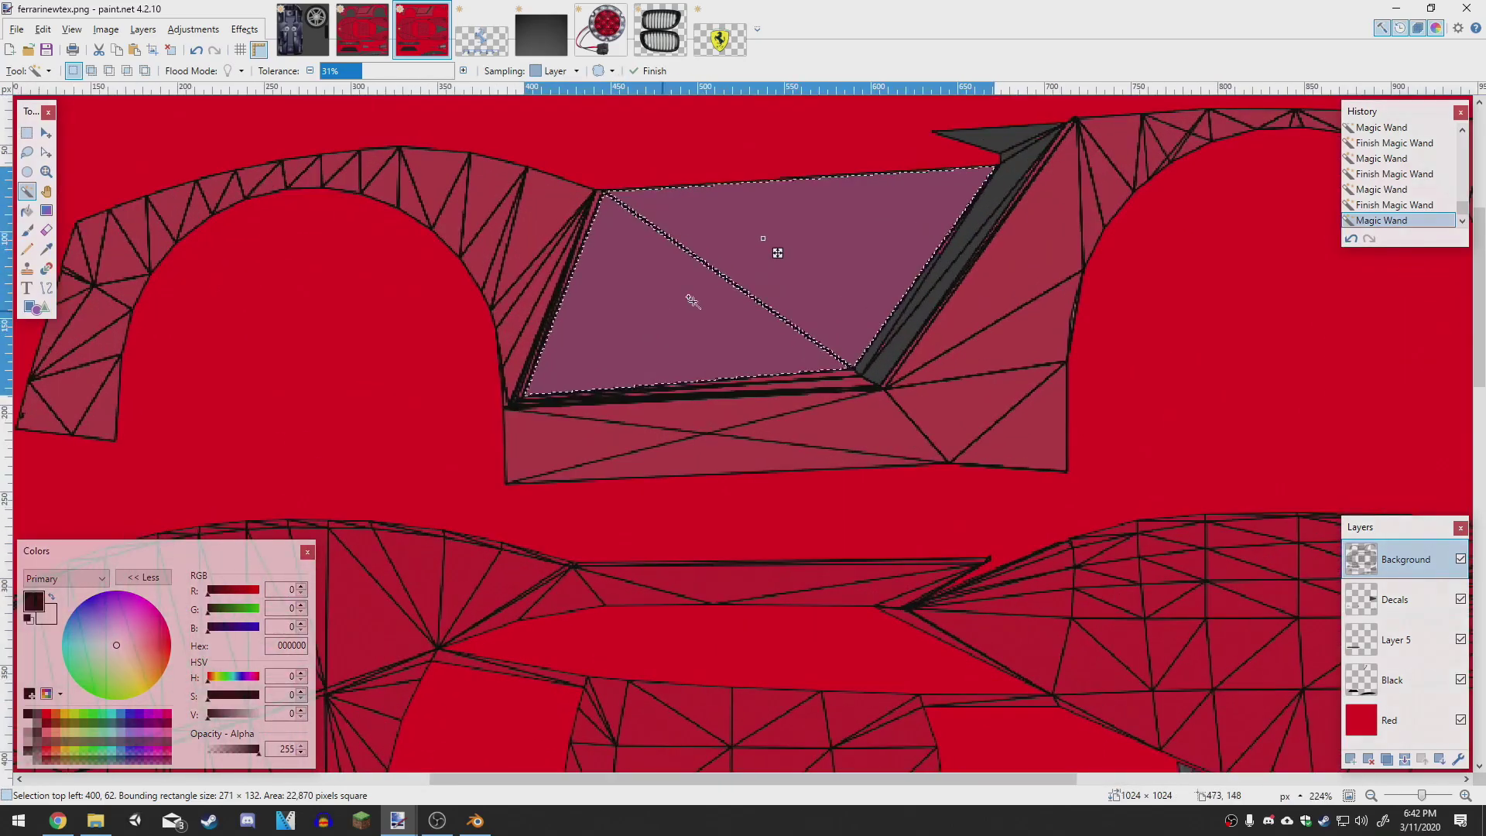
pyautogui.scroll(2, 652, 233)
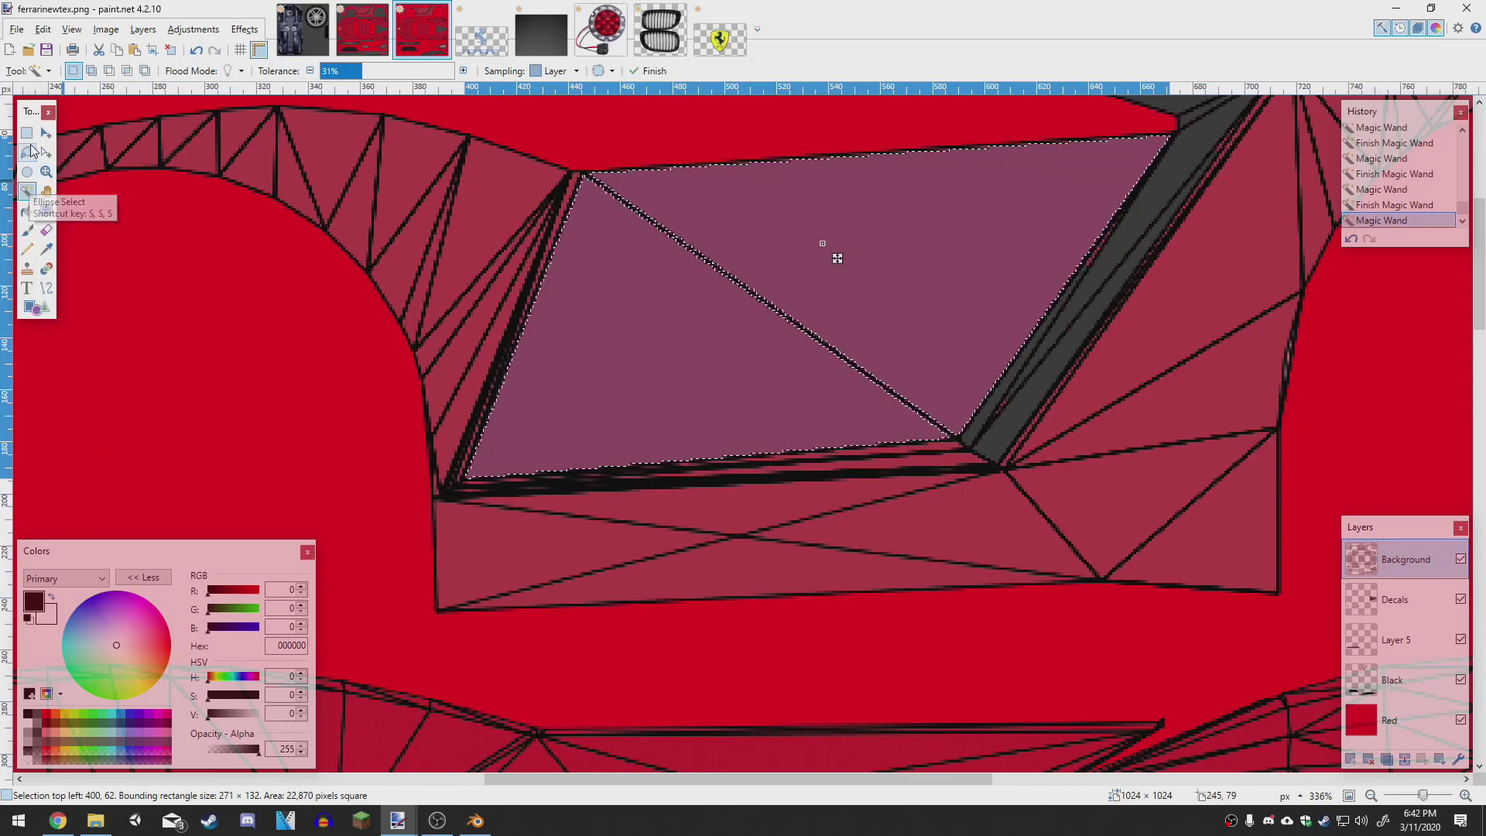
# Step: Lasso around the window panel and paint a test black brush stroke inside it
pyautogui.click(27, 152)
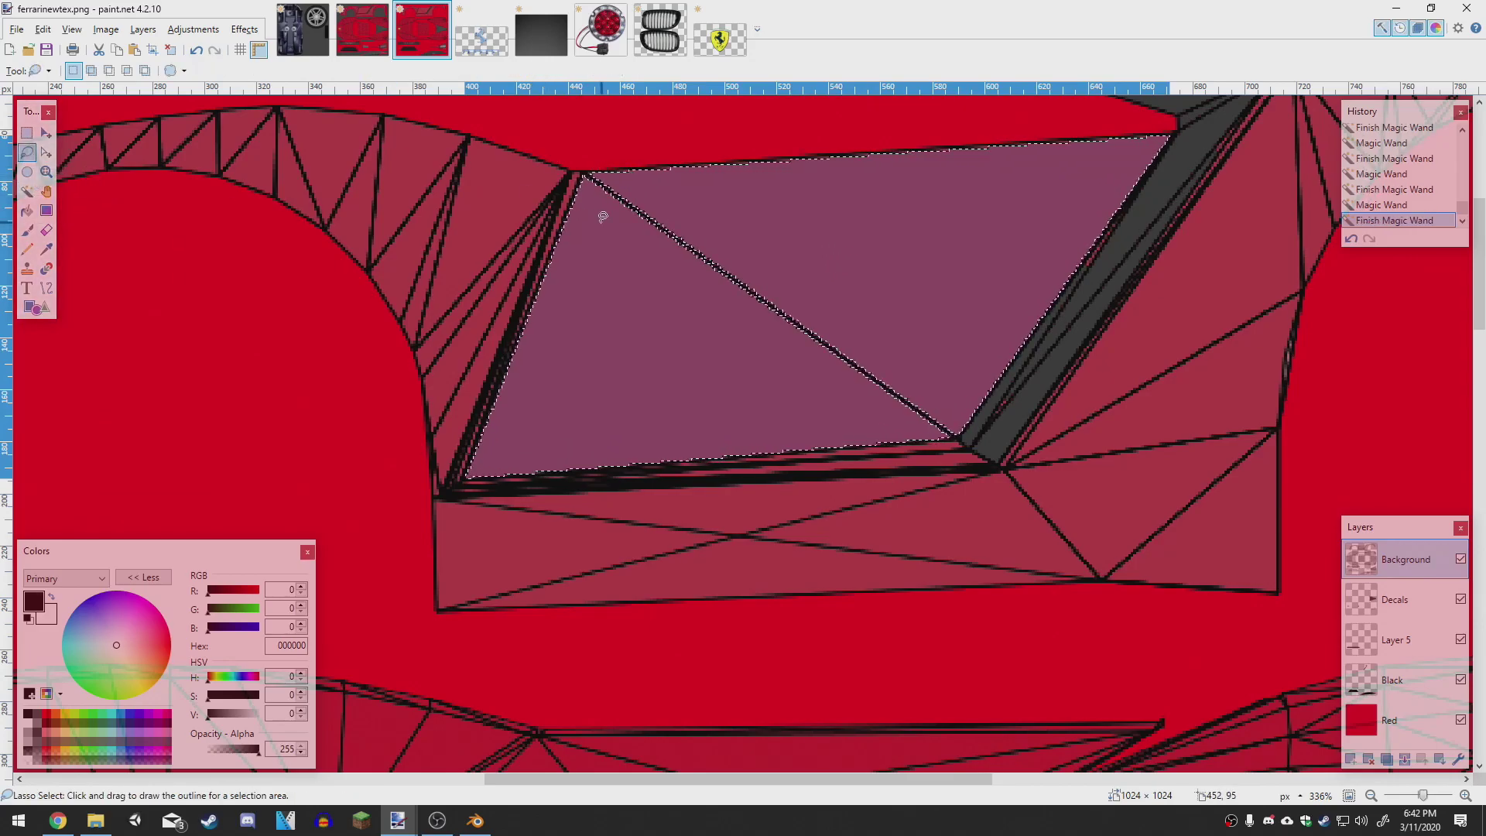
pyautogui.moveTo(587, 172)
pyautogui.mouseDown()
pyautogui.moveTo(820, 263)
pyautogui.moveTo(894, 314)
pyautogui.moveTo(960, 425)
pyautogui.moveTo(945, 433)
pyautogui.mouseUp()
pyautogui.scroll(-1, 854, 346)
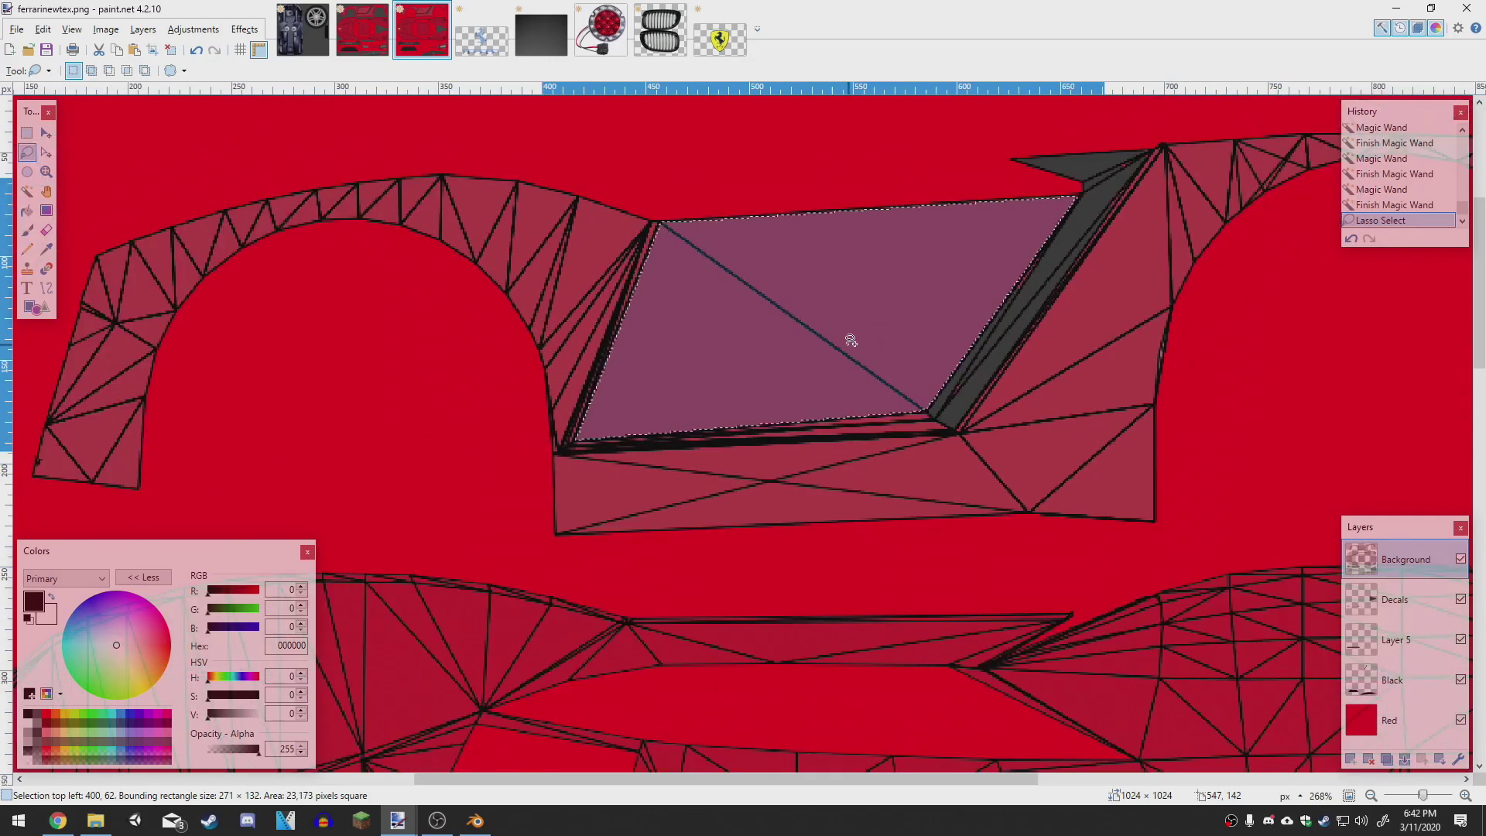
pyautogui.scroll(-3, 850, 340)
pyautogui.press('b')
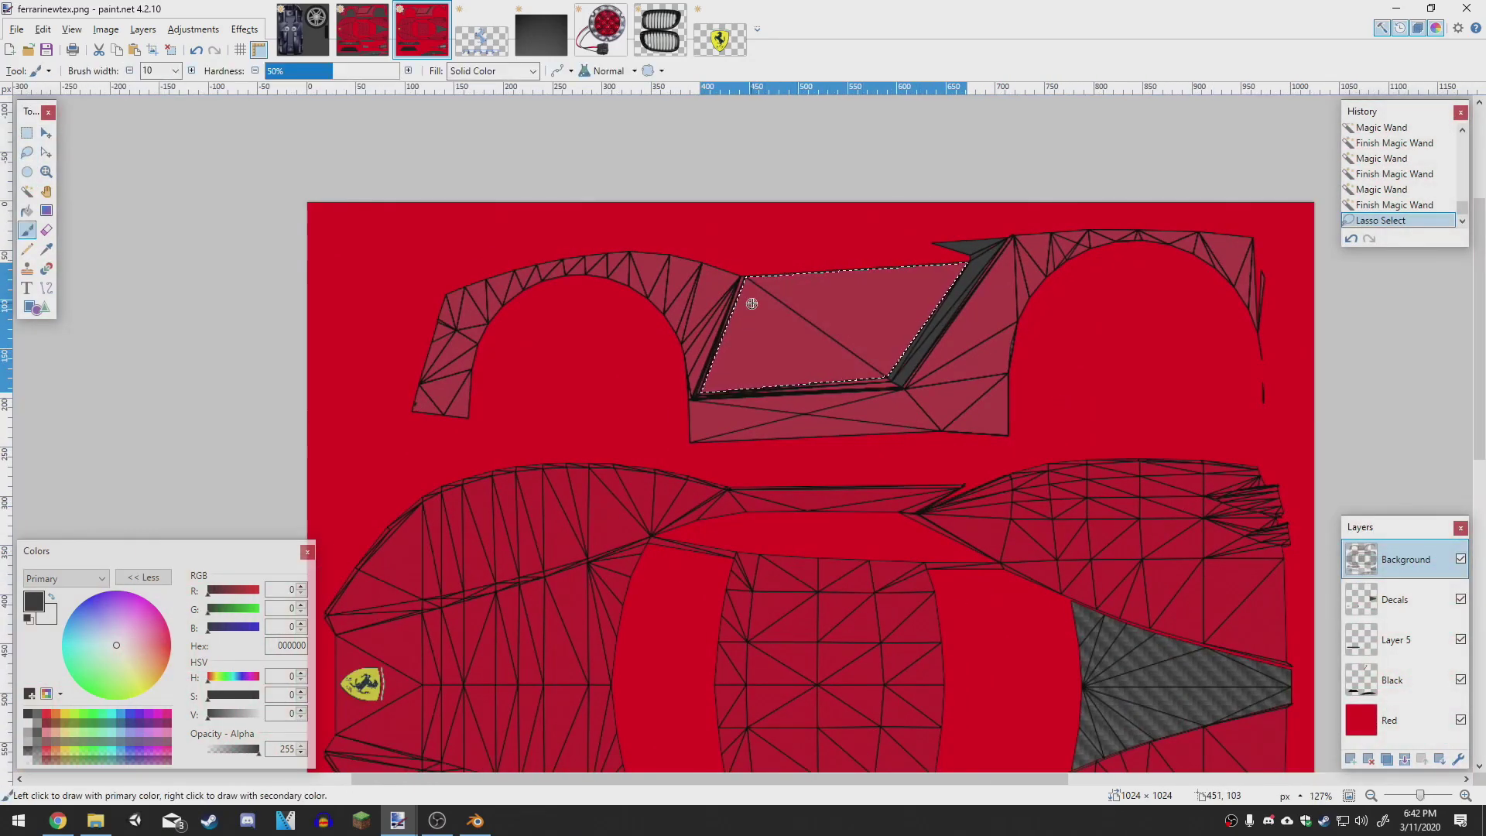
pyautogui.moveTo(744, 284)
pyautogui.mouseDown()
pyautogui.moveTo(788, 306)
pyautogui.moveTo(835, 303)
pyautogui.moveTo(807, 322)
pyautogui.moveTo(833, 347)
pyautogui.moveTo(914, 307)
pyautogui.moveTo(887, 374)
pyautogui.mouseUp()
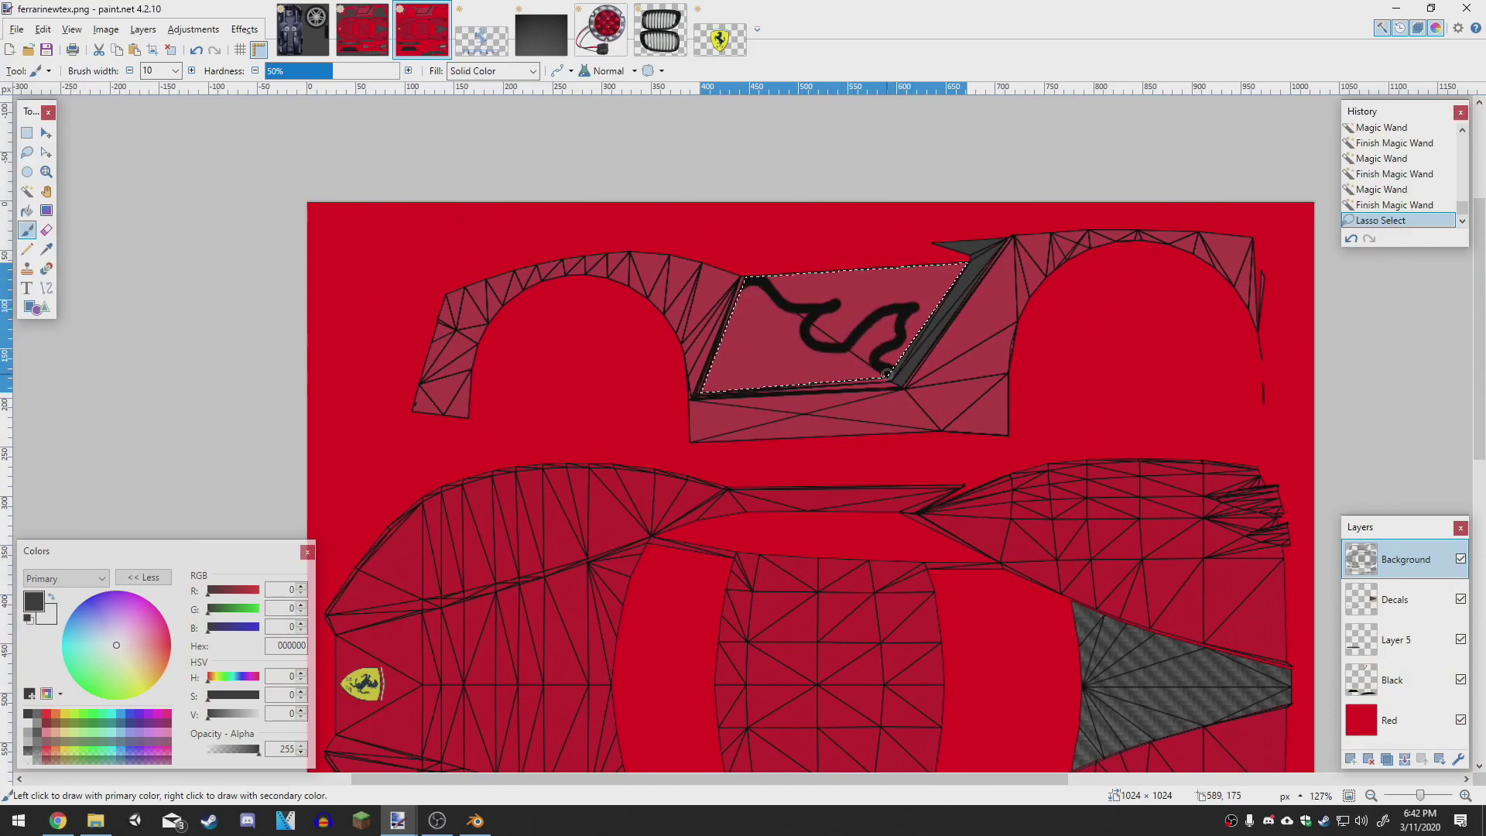
# Step: Check the stroke against the wireframe, then undo it and clear the selection
pyautogui.click(1459, 559)
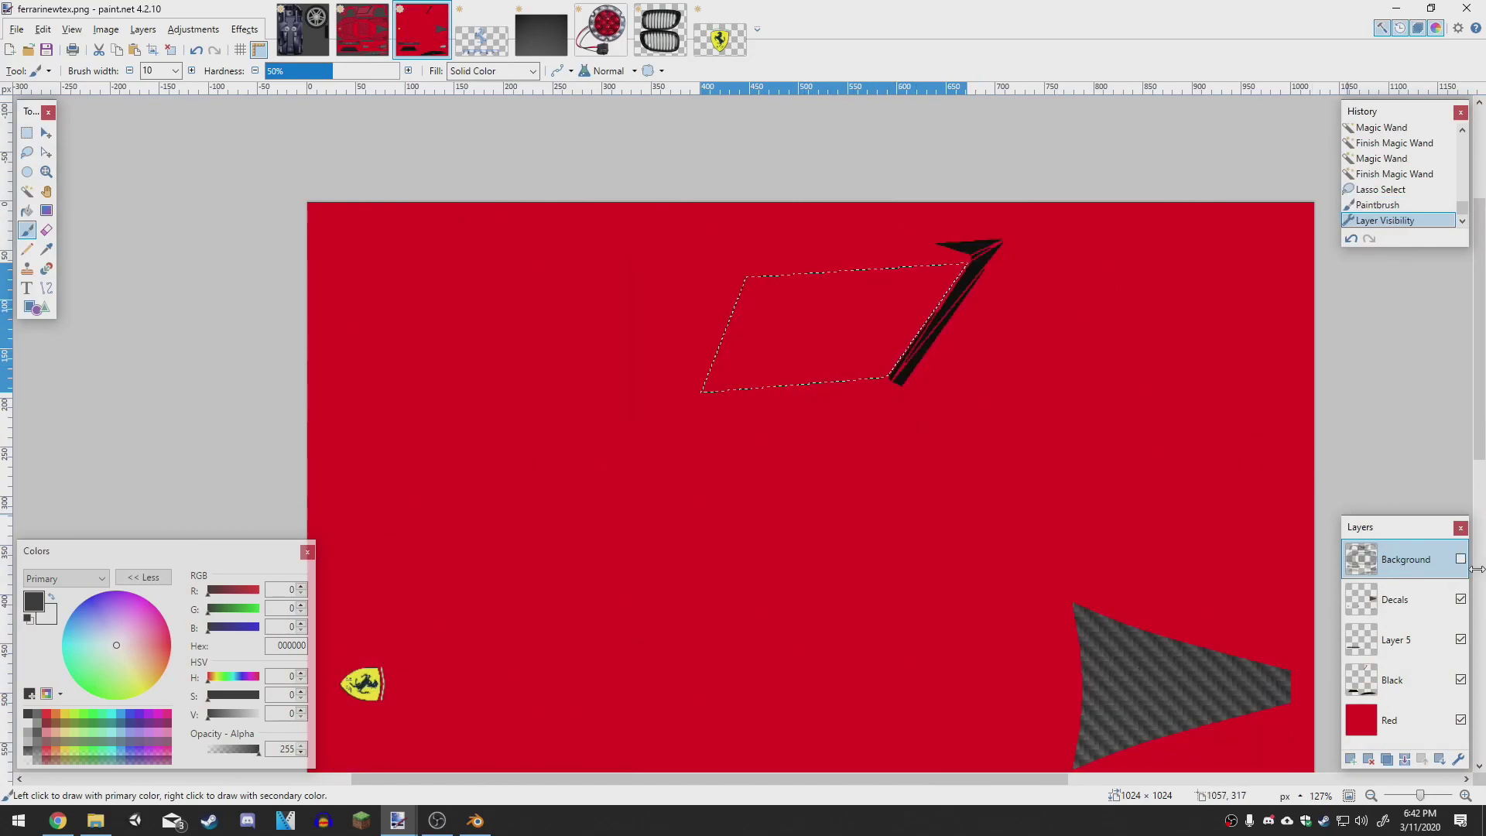
pyautogui.click(1460, 560)
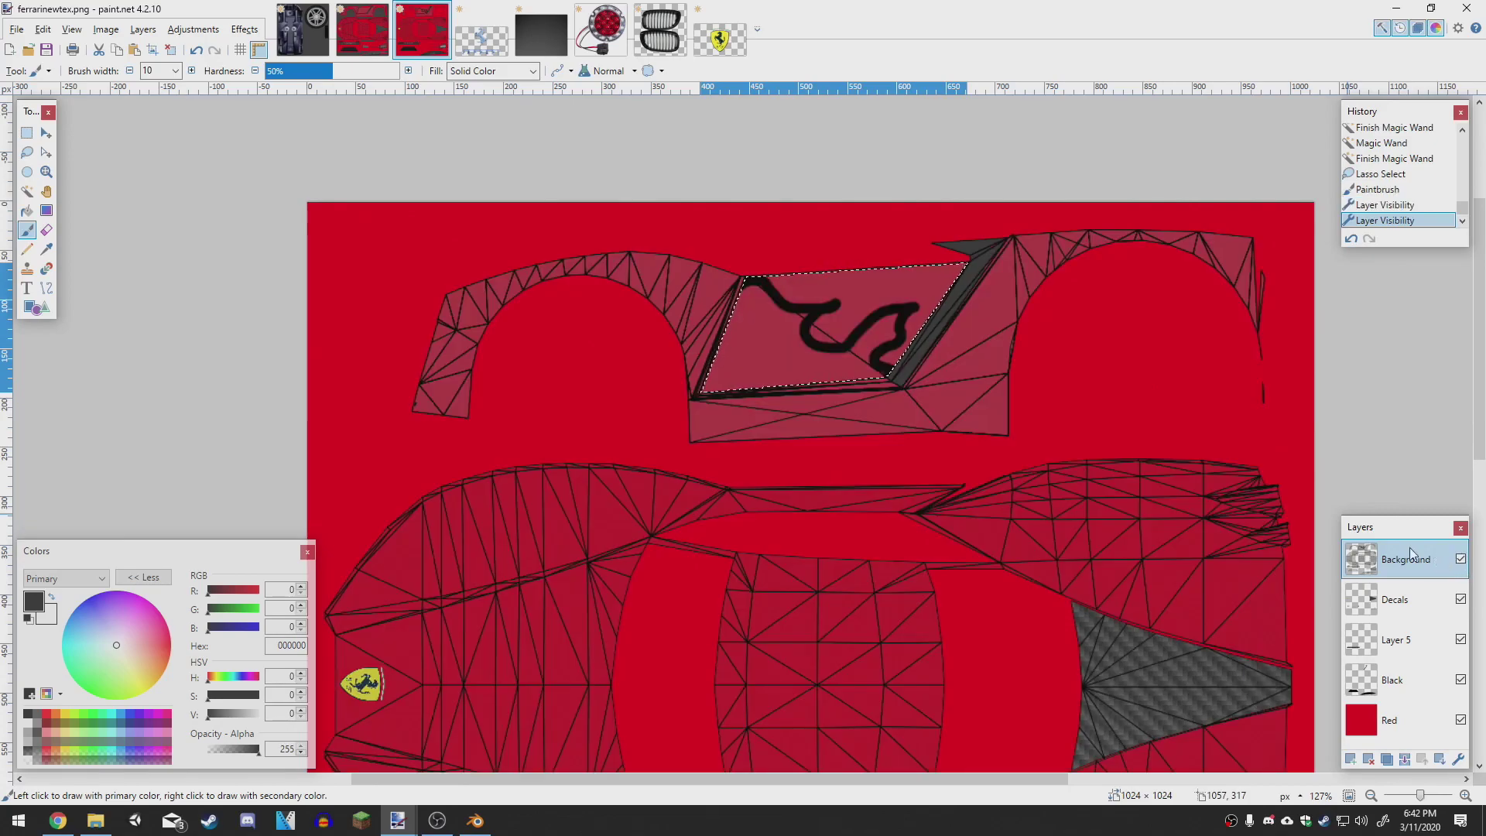
pyautogui.hotkey('ctrl', 'z')
pyautogui.hotkey('ctrl', 'z')
pyautogui.hotkey('ctrl', 'z')
pyautogui.hotkey('ctrl', 'z')
pyautogui.press('s')
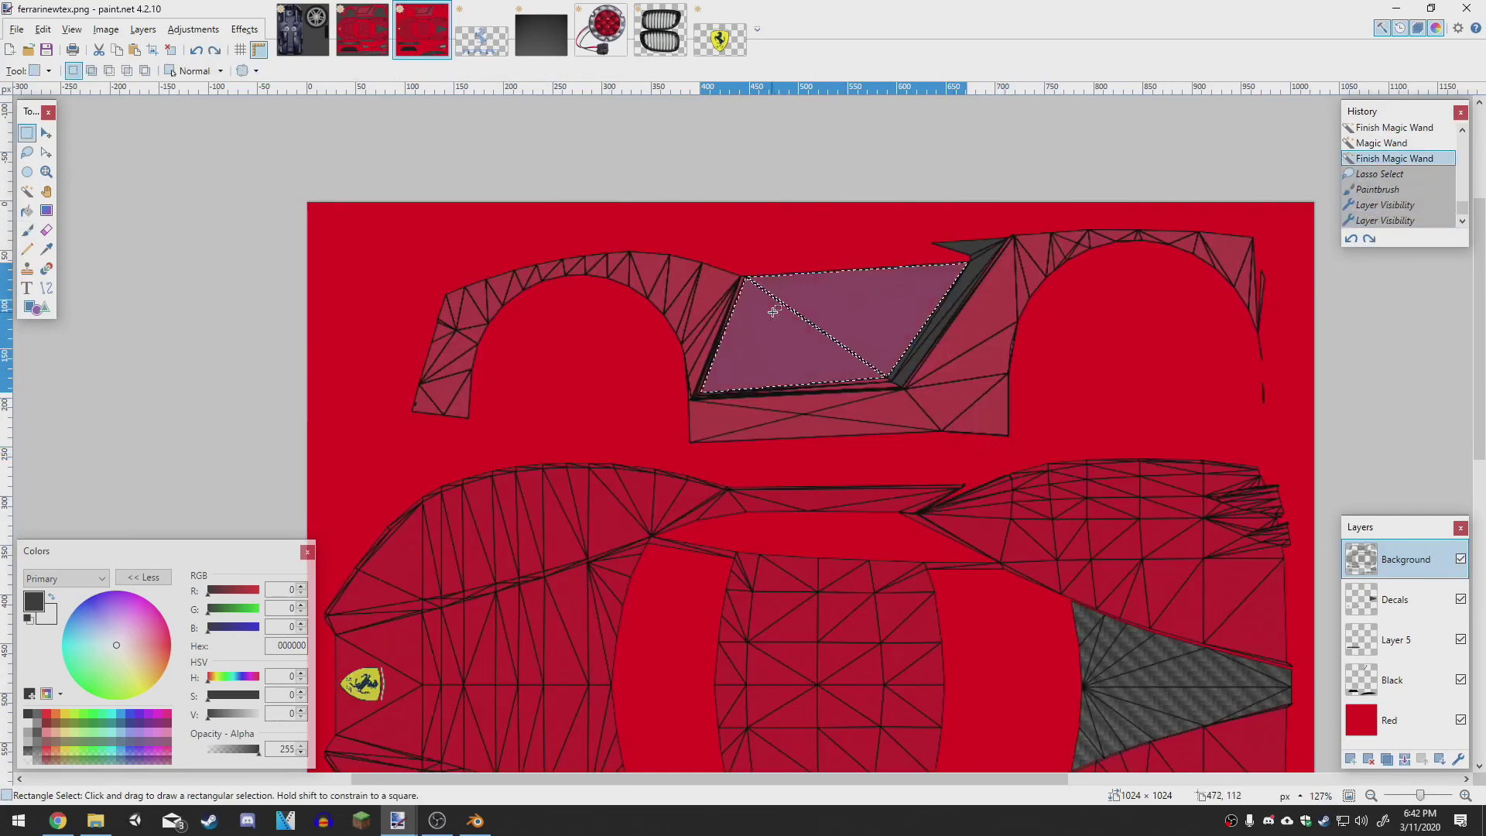
pyautogui.click(772, 311)
pyautogui.scroll(-5, 812, 363)
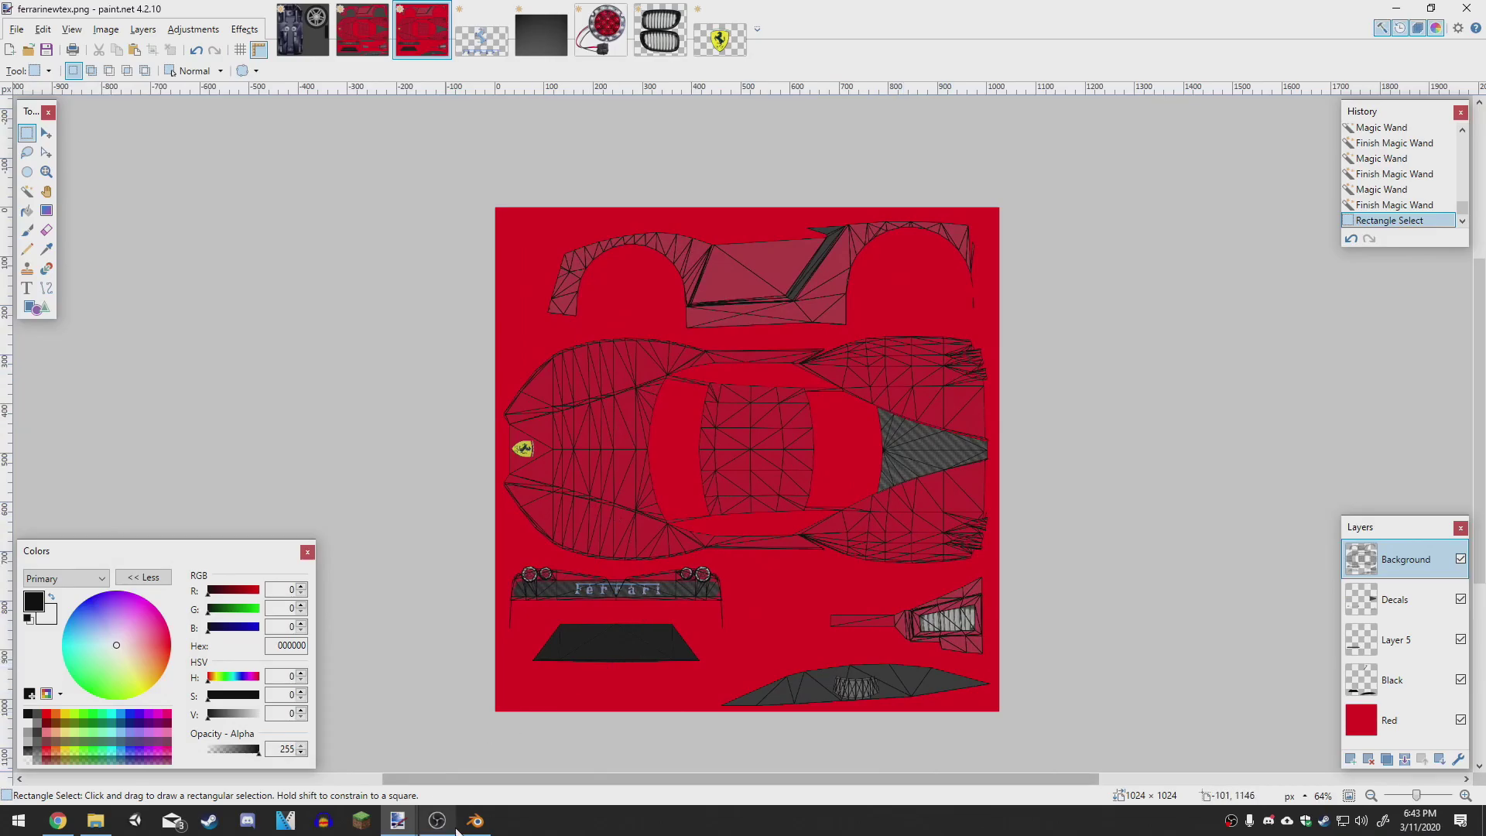
pyautogui.click(475, 820)
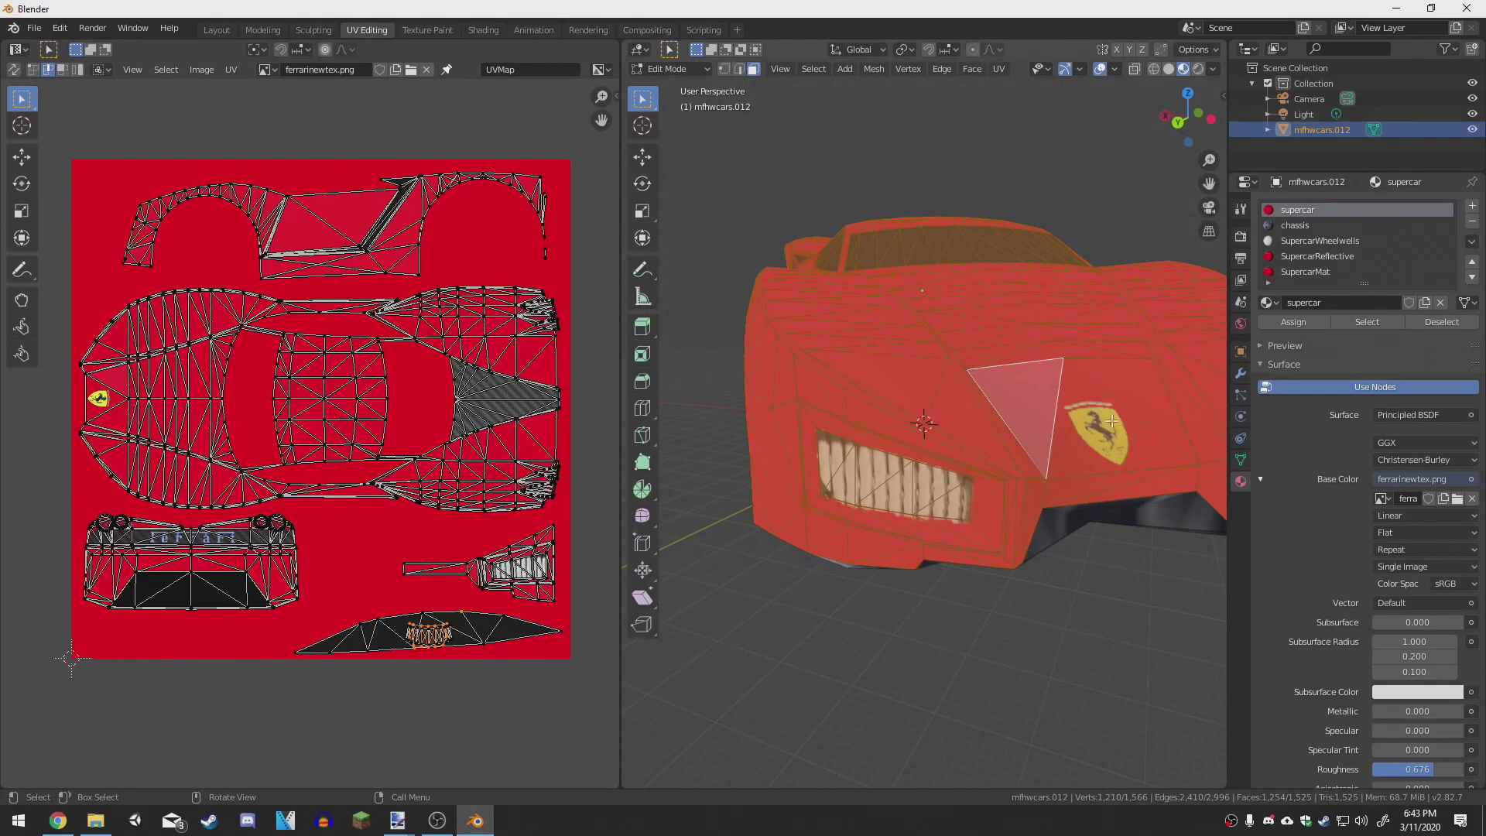
# Step: Leave Edit Mode, orbit to the rear lettering, and switch Base Color back to supercar.TIFF
pyautogui.press('Tab')
pyautogui.moveTo(1092, 411); pyautogui.dragTo(1144, 439)
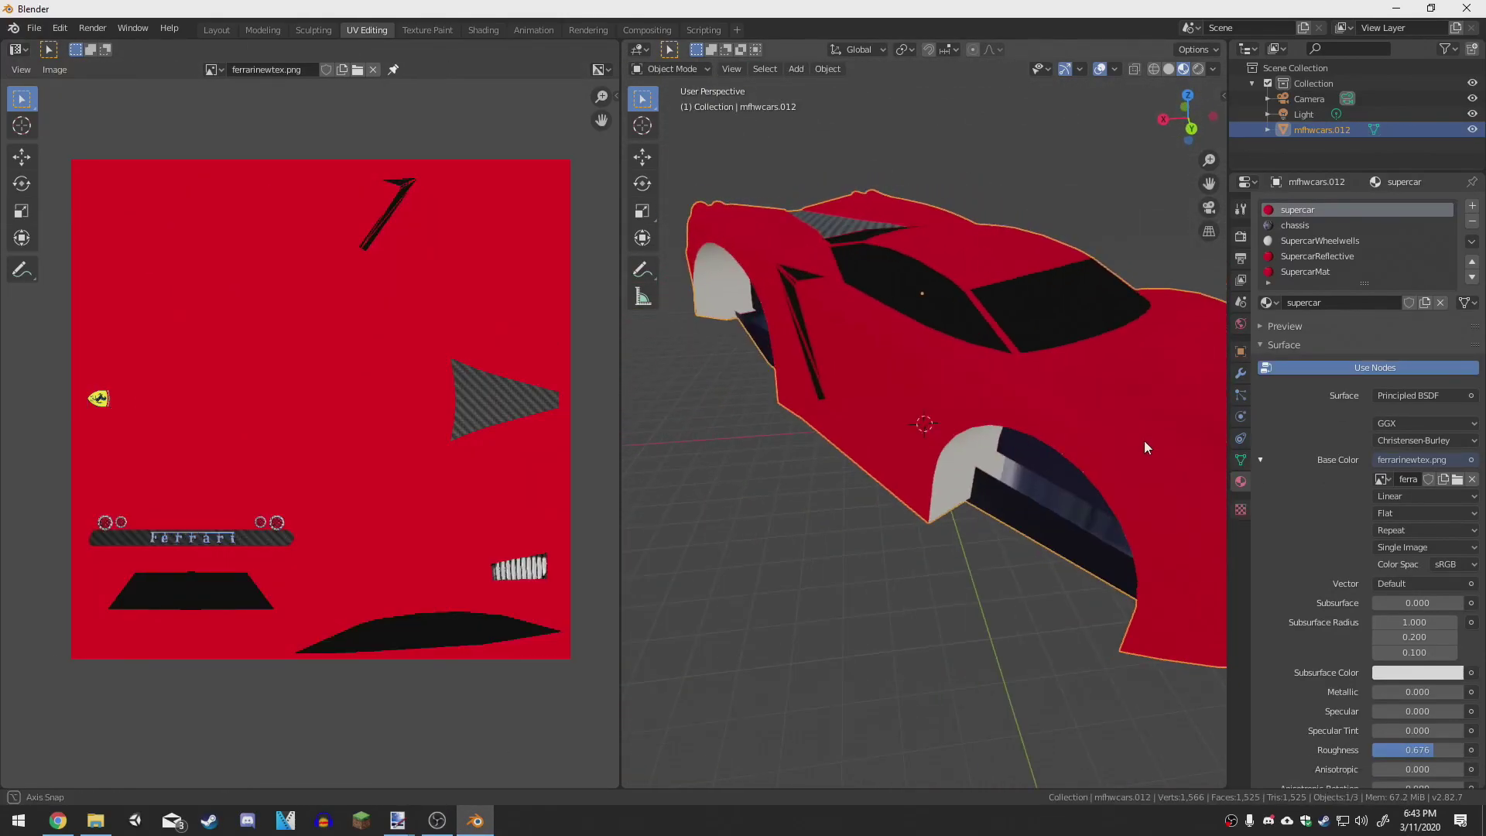
pyautogui.scroll(-5, 904, 379)
pyautogui.moveTo(904, 378); pyautogui.dragTo(993, 384)
pyautogui.scroll(8, 903, 370)
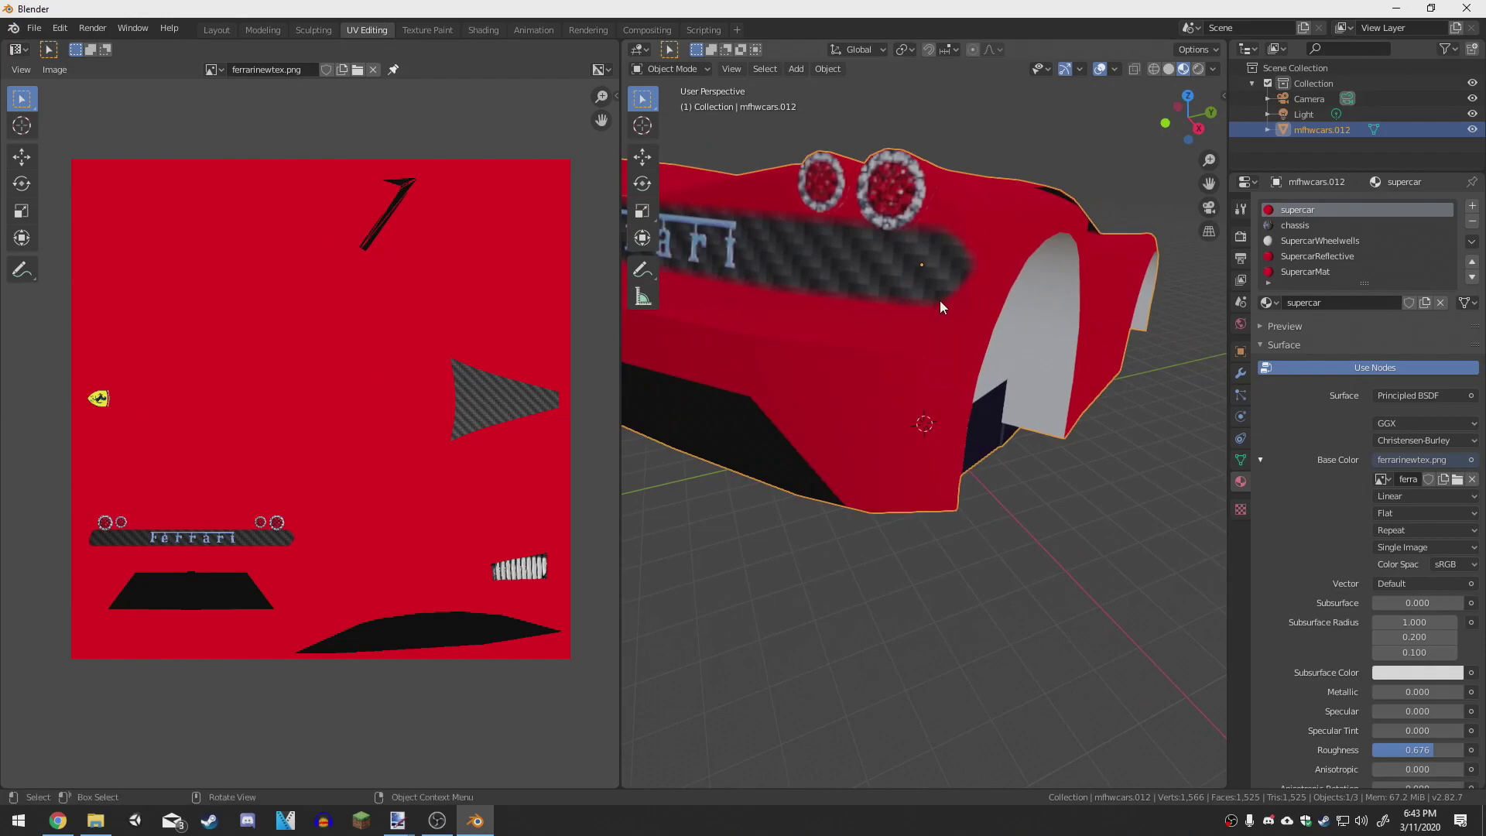
pyautogui.moveTo(856, 212); pyautogui.dragTo(823, 275)
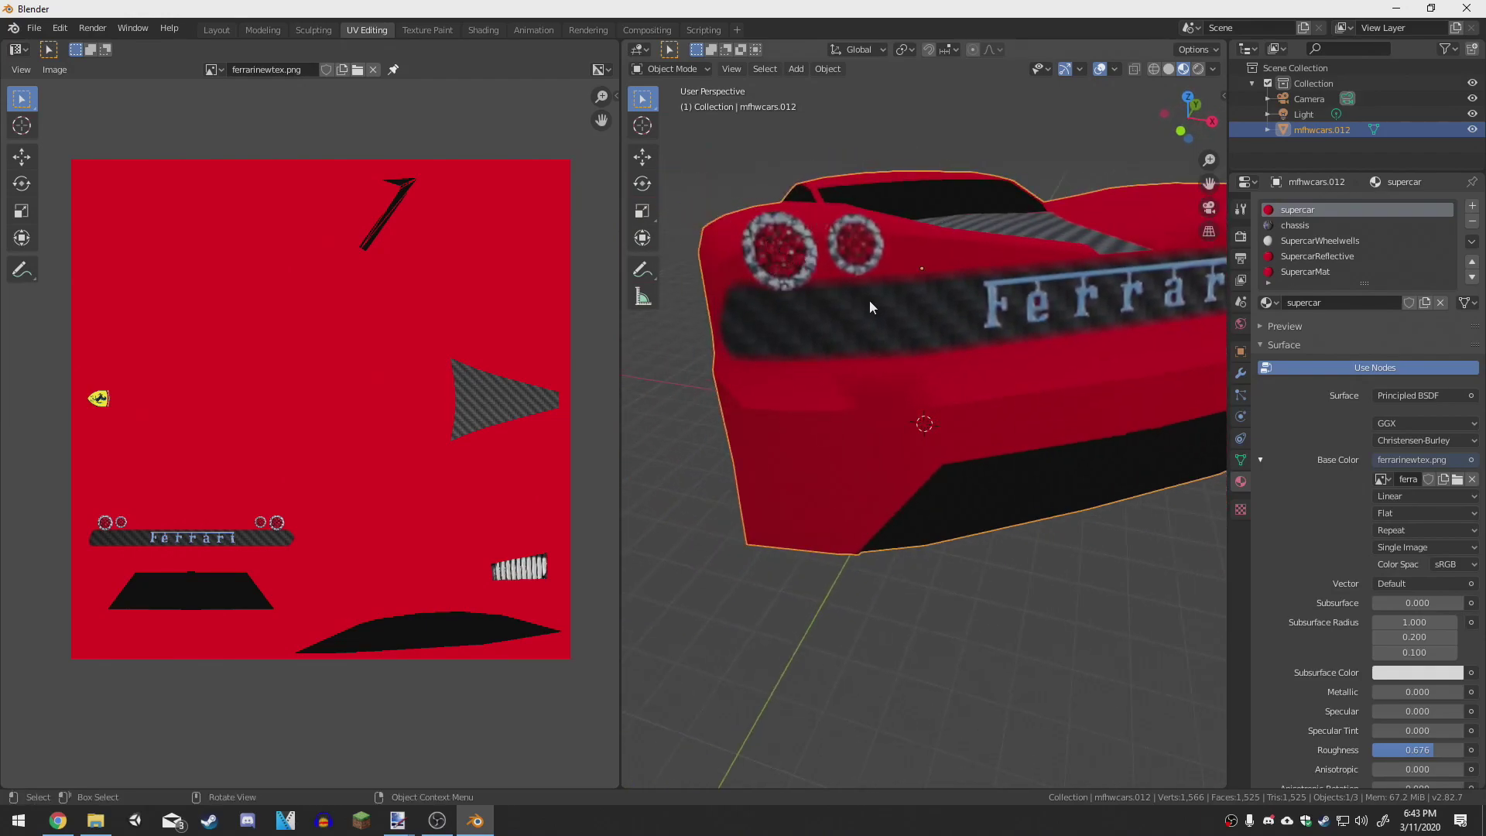
pyautogui.click(1383, 479)
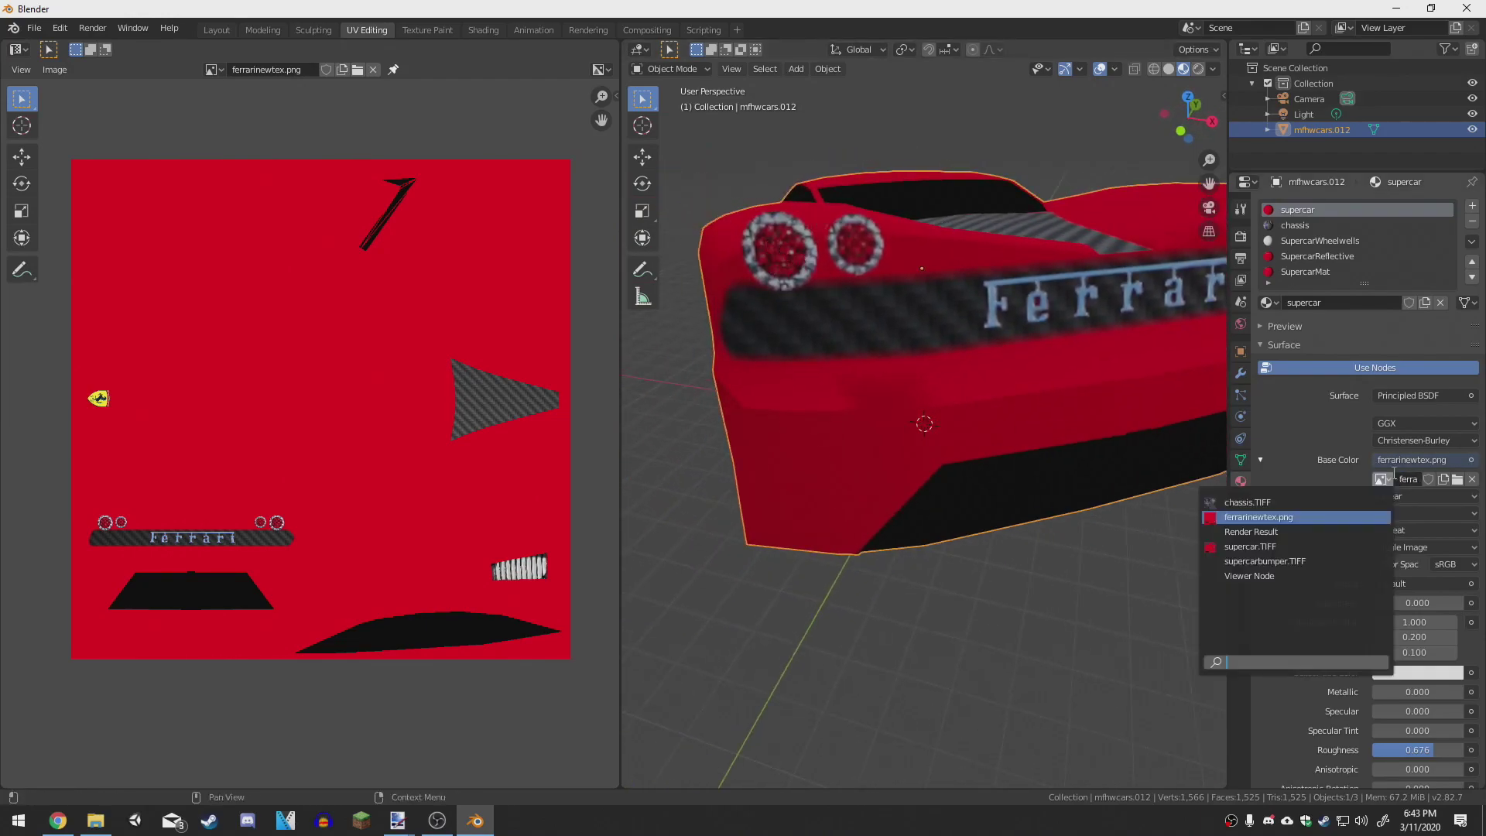
pyautogui.click(1330, 547)
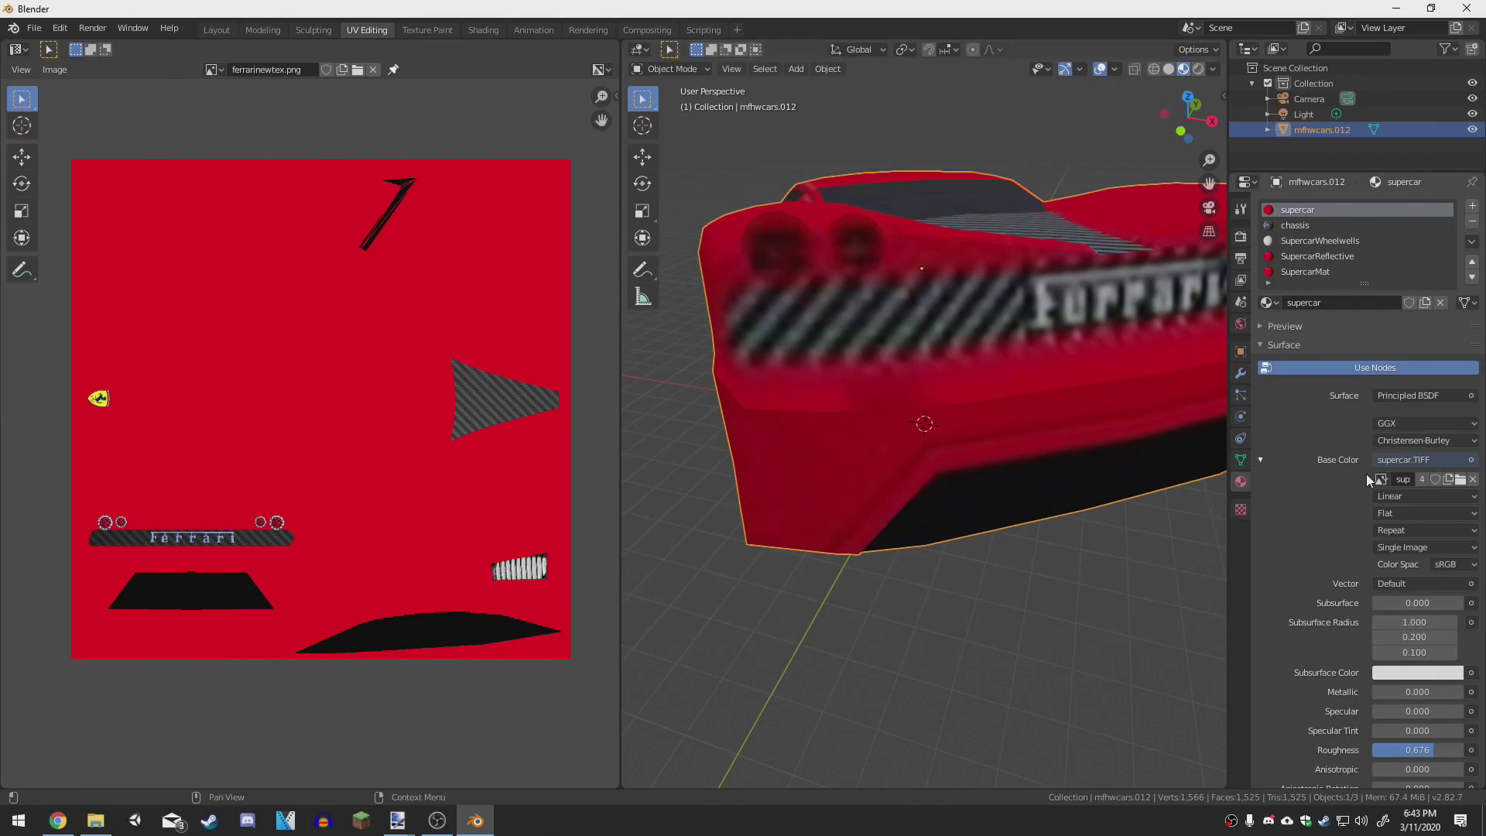
pyautogui.moveTo(777, 240); pyautogui.dragTo(818, 315)
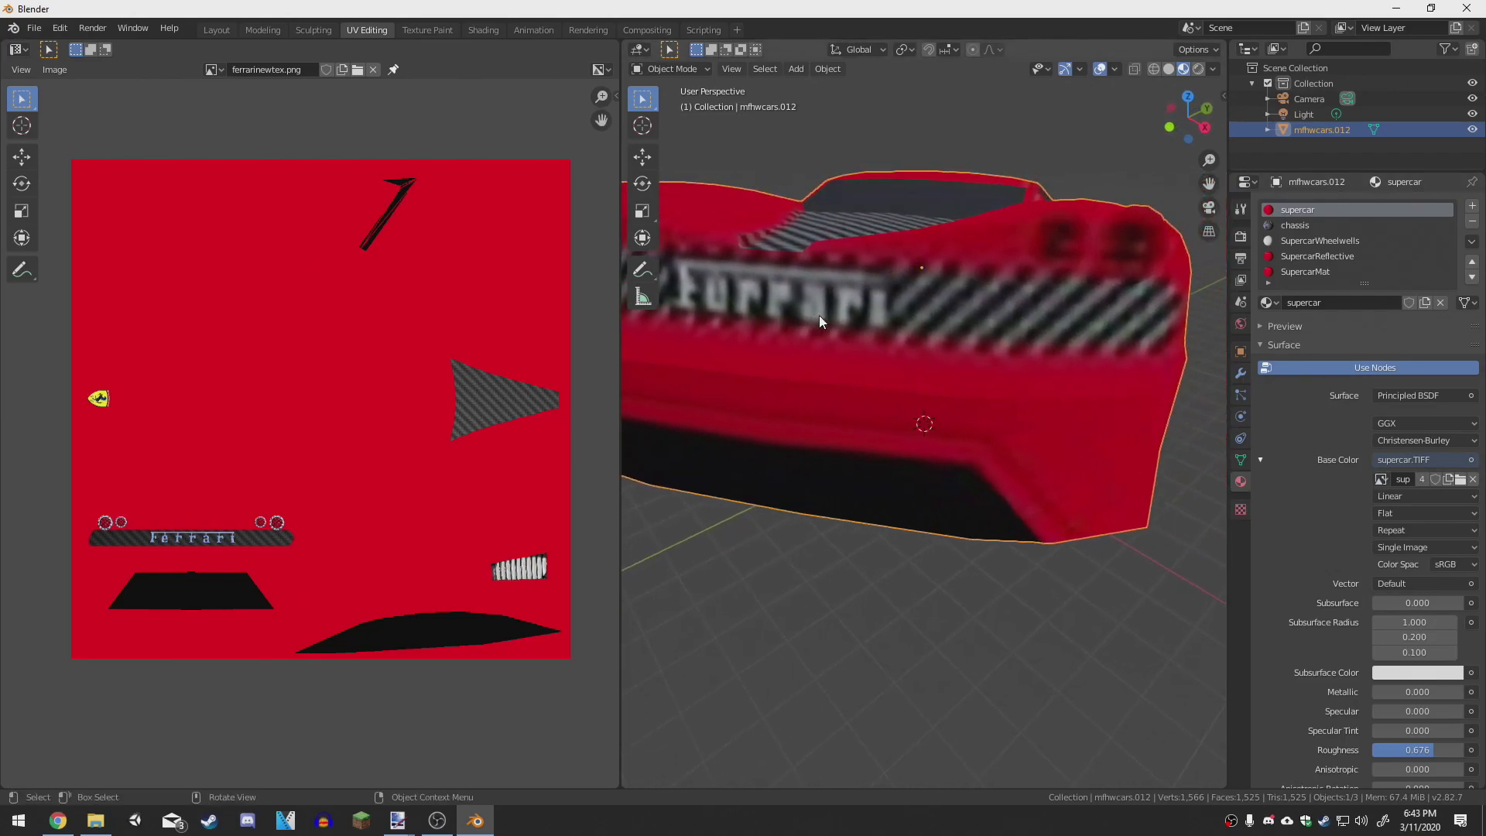
# Step: Return to paint.net and zoom so the whole ferrarinewtex.png with its UV wireframe fits on screen
pyautogui.hotkey('alt', 'Tab')
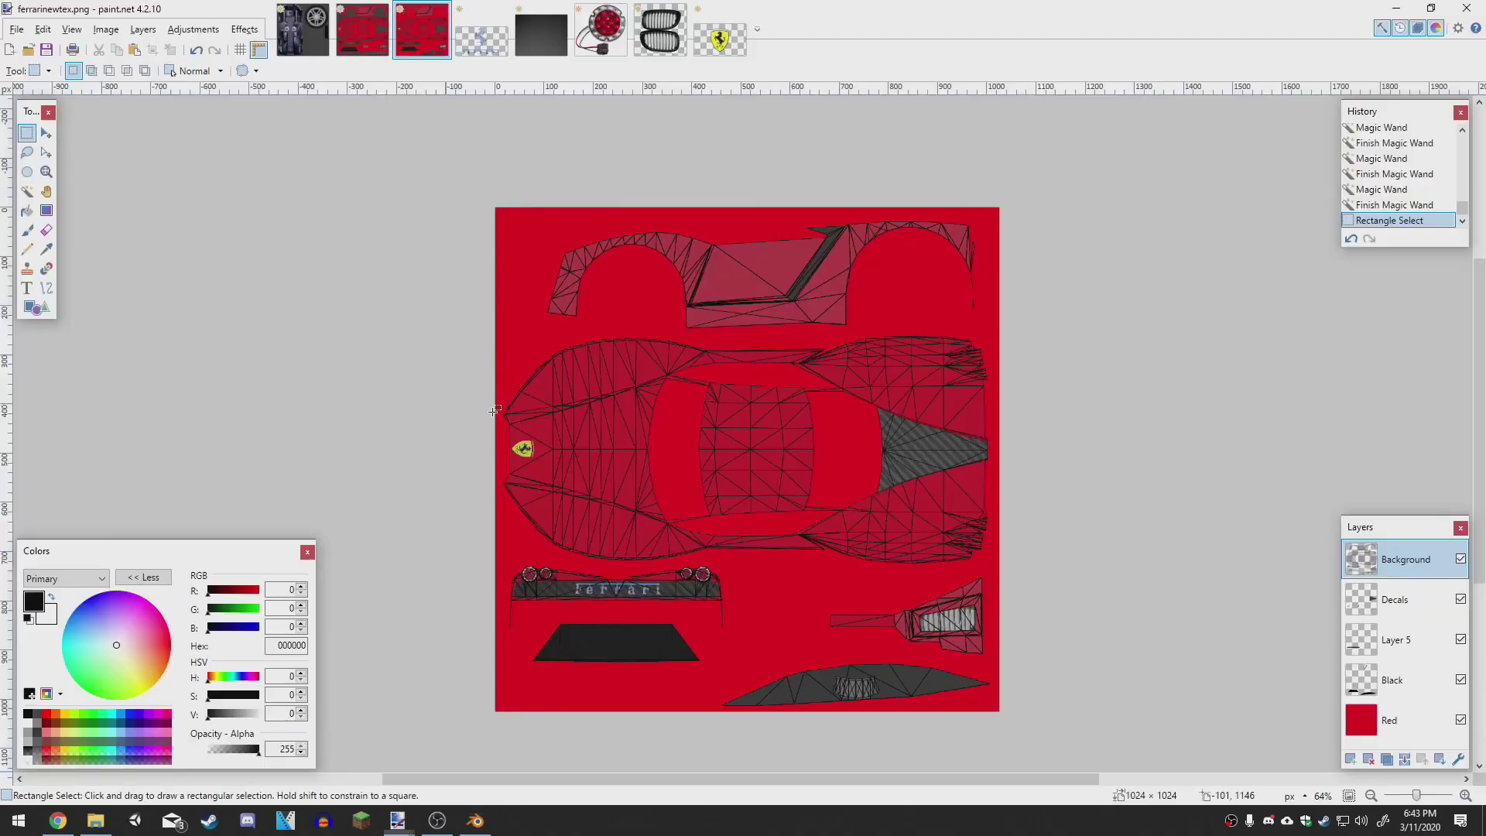
pyautogui.scroll(-3, 773, 423)
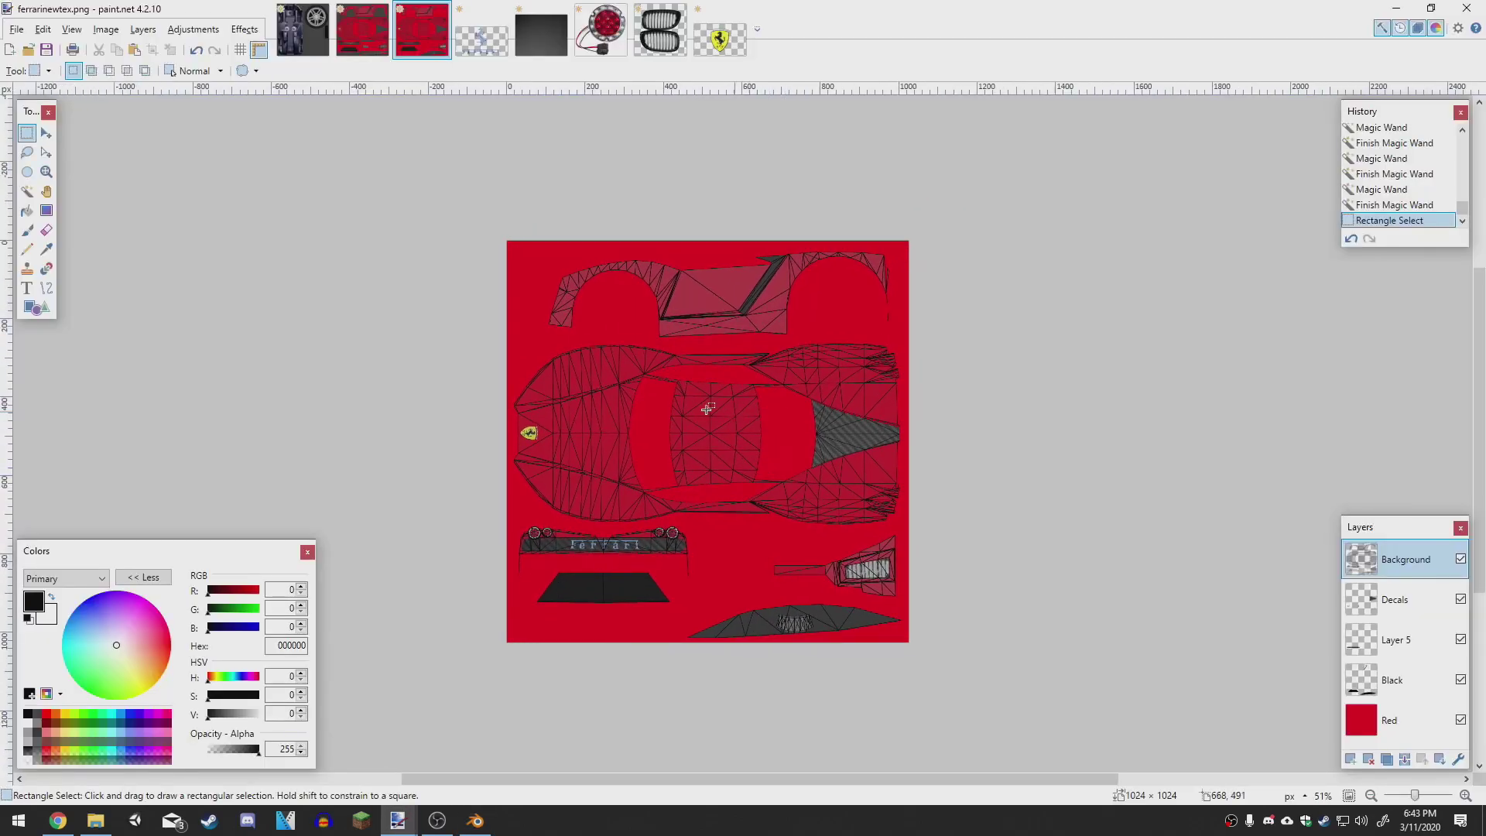
pyautogui.scroll(1, 710, 442)
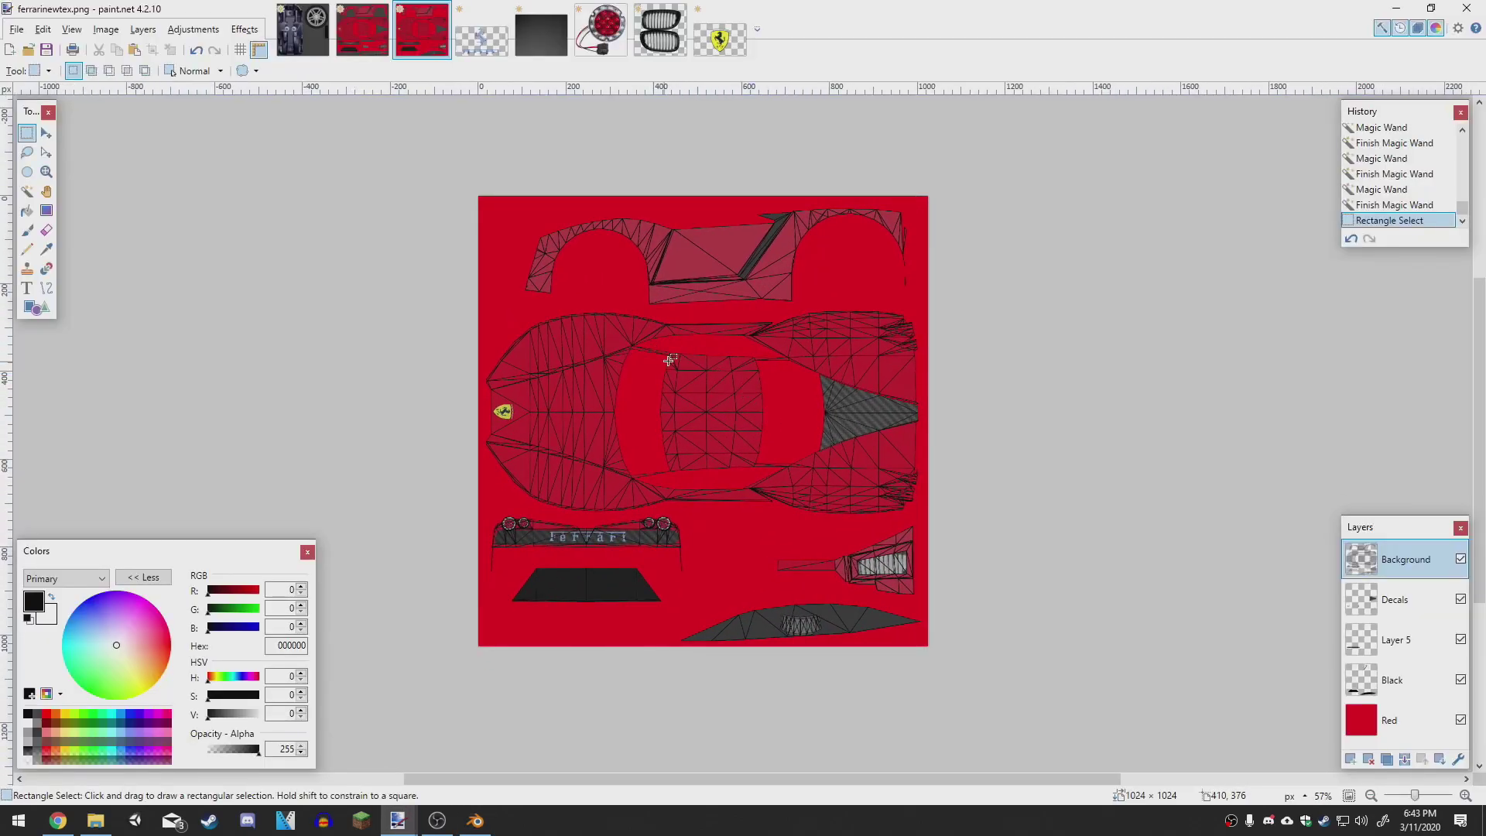